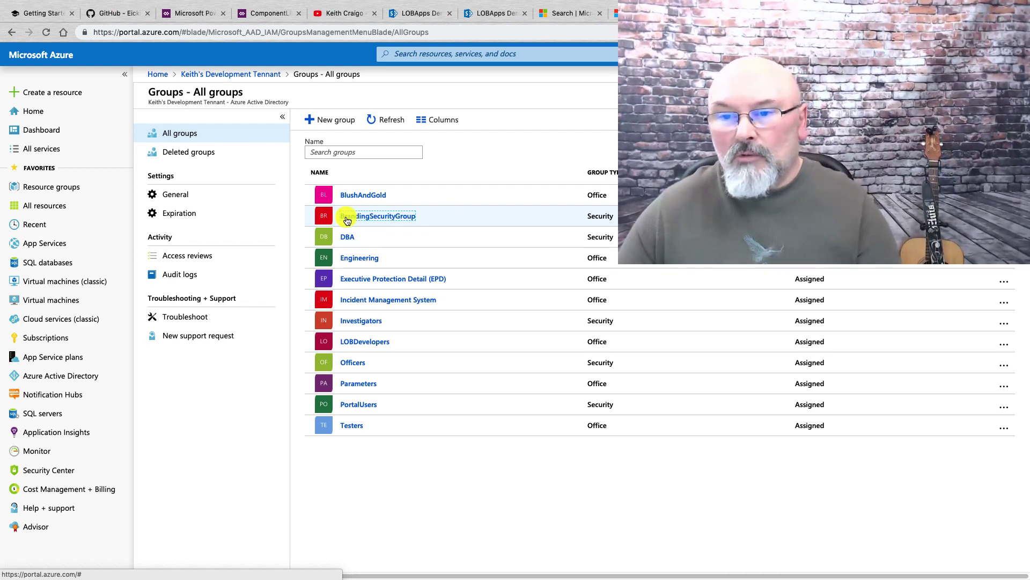
{"action": "left_click", "coordinate": [316, 121]}
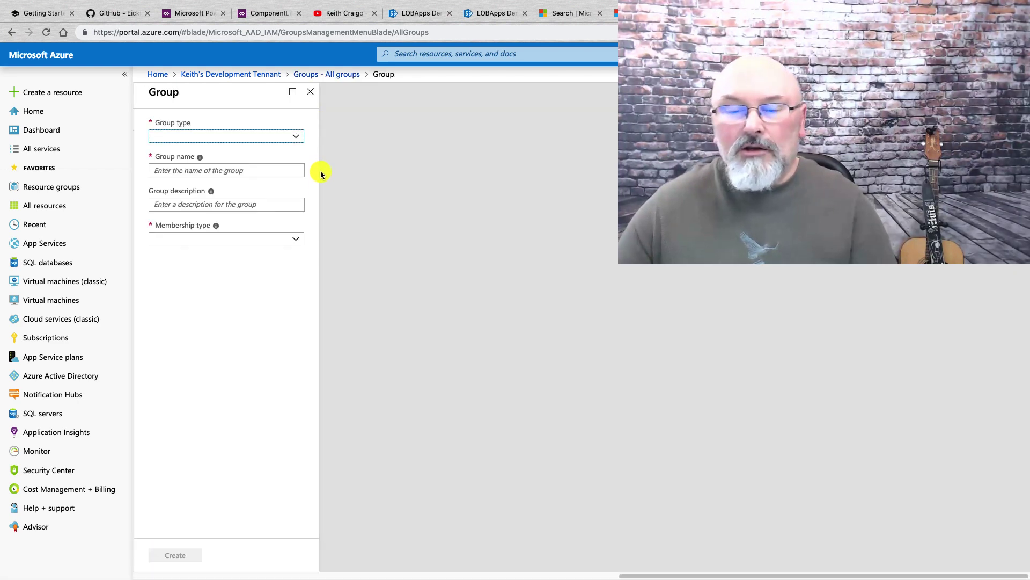
{"action": "left_click", "coordinate": [298, 137]}
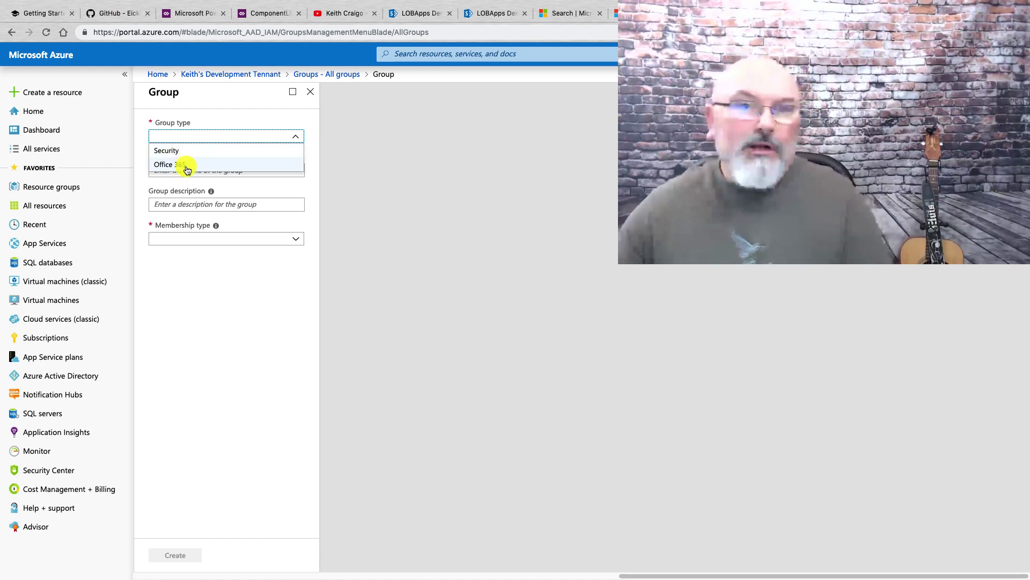
{"action": "left_click", "coordinate": [173, 153]}
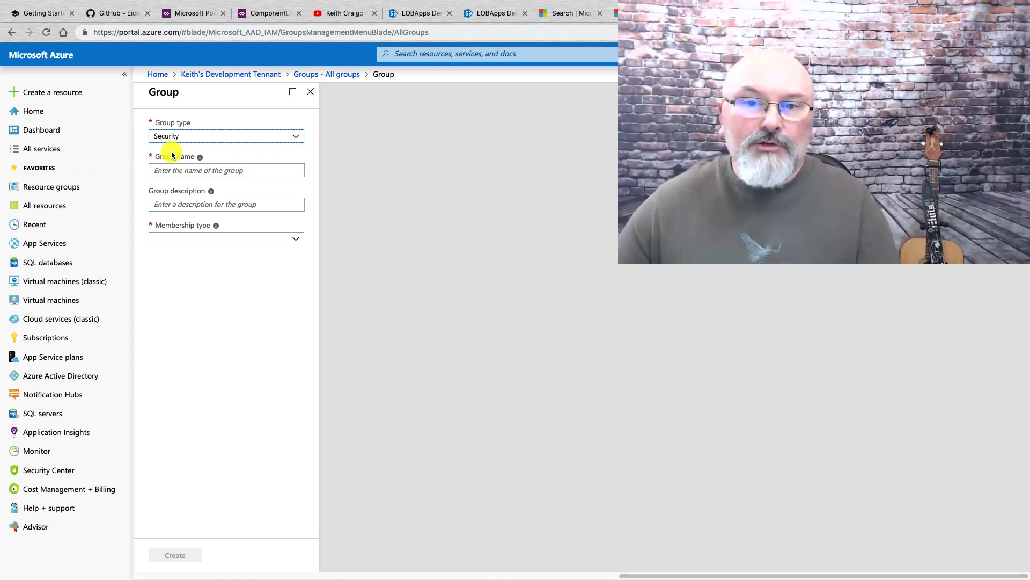
{"action": "left_click", "coordinate": [197, 170]}
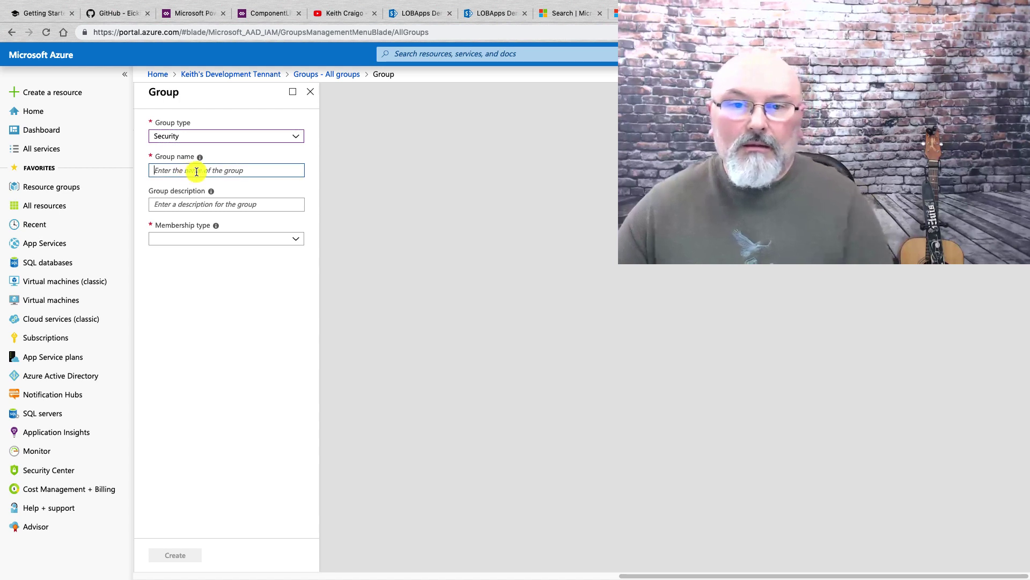
{"action": "type", "text": "B"}
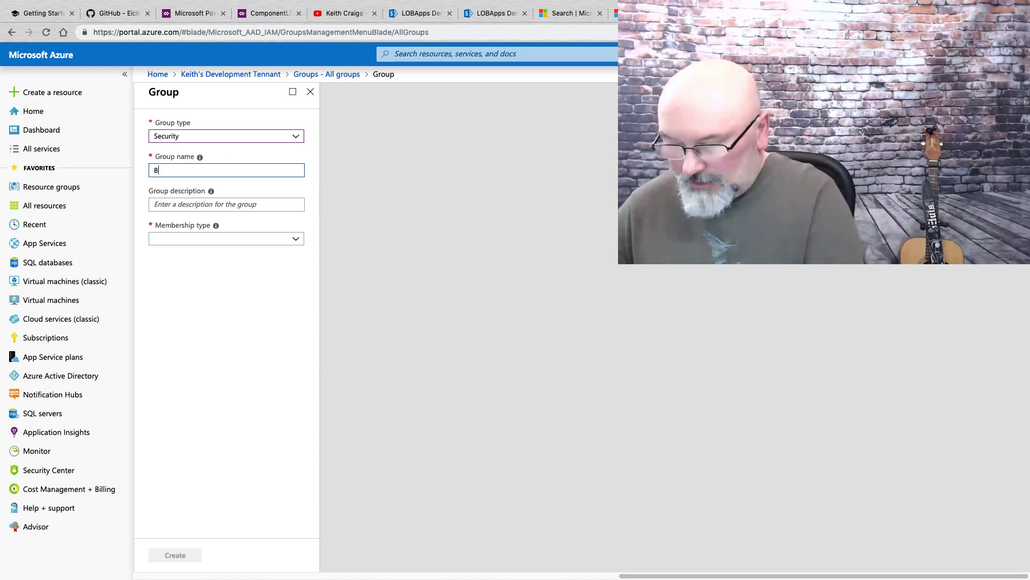
{"action": "type", "text": "rand"}
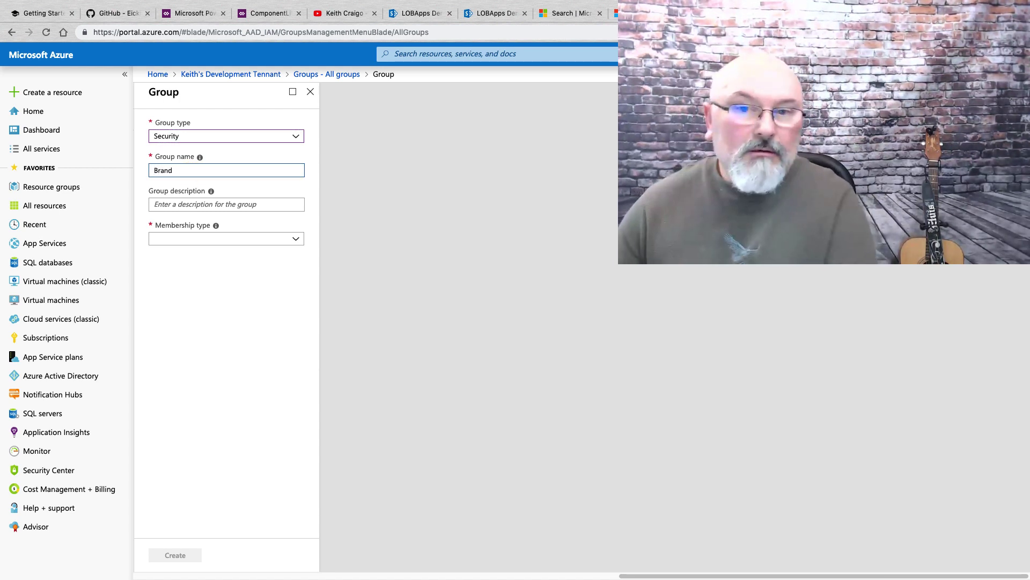
{"action": "left_click", "coordinate": [252, 205]}
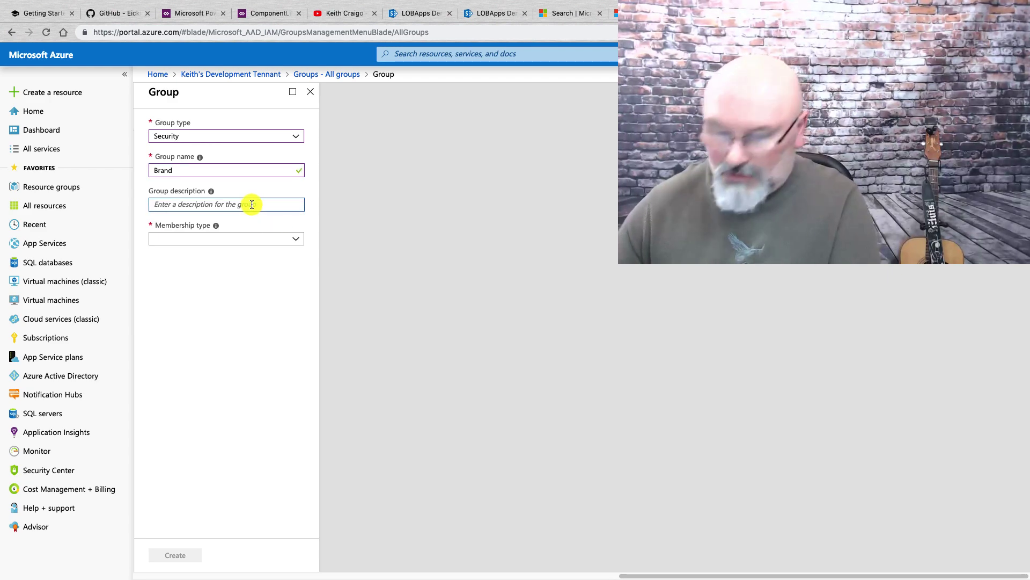
{"action": "type", "text": "brand"}
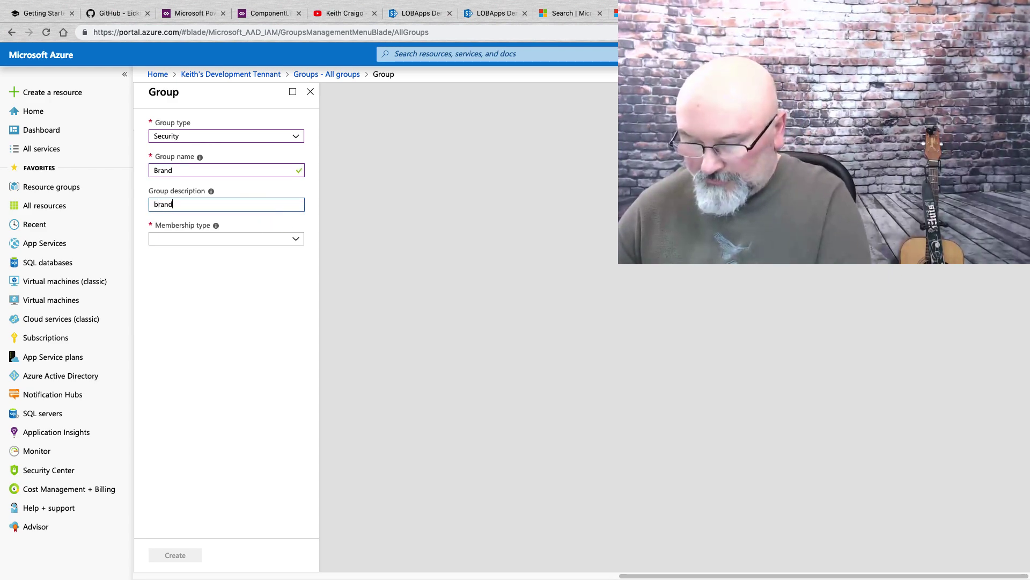
{"action": "type", "text": "ing"}
{"action": "left_click", "coordinate": [295, 242]}
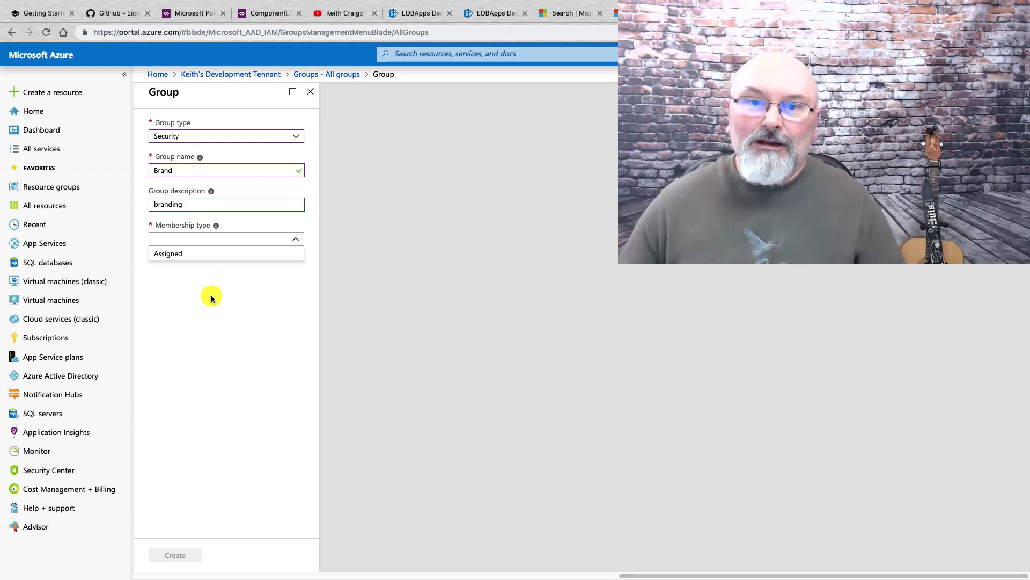
{"action": "left_click", "coordinate": [310, 91]}
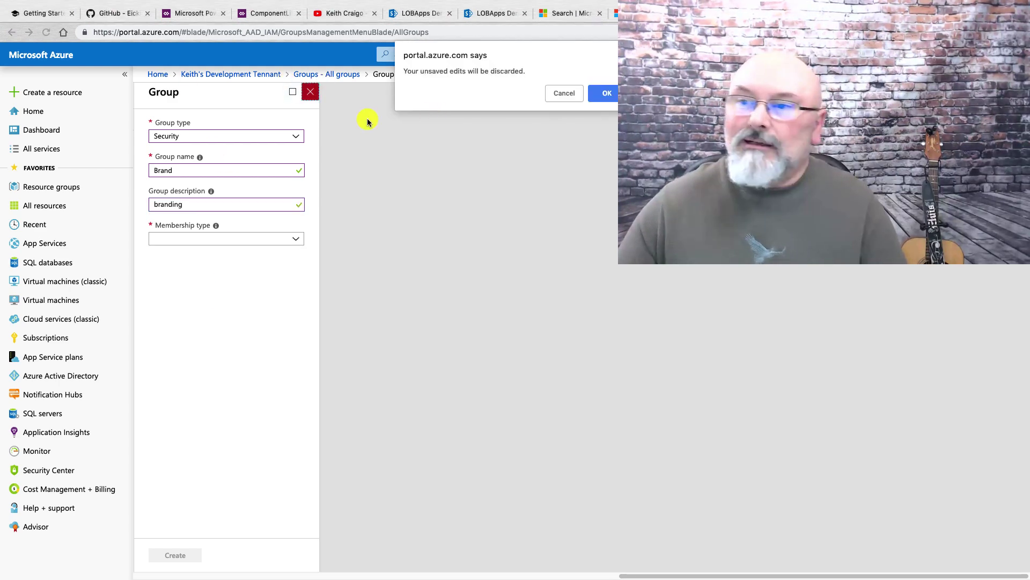
{"action": "left_click", "coordinate": [602, 93]}
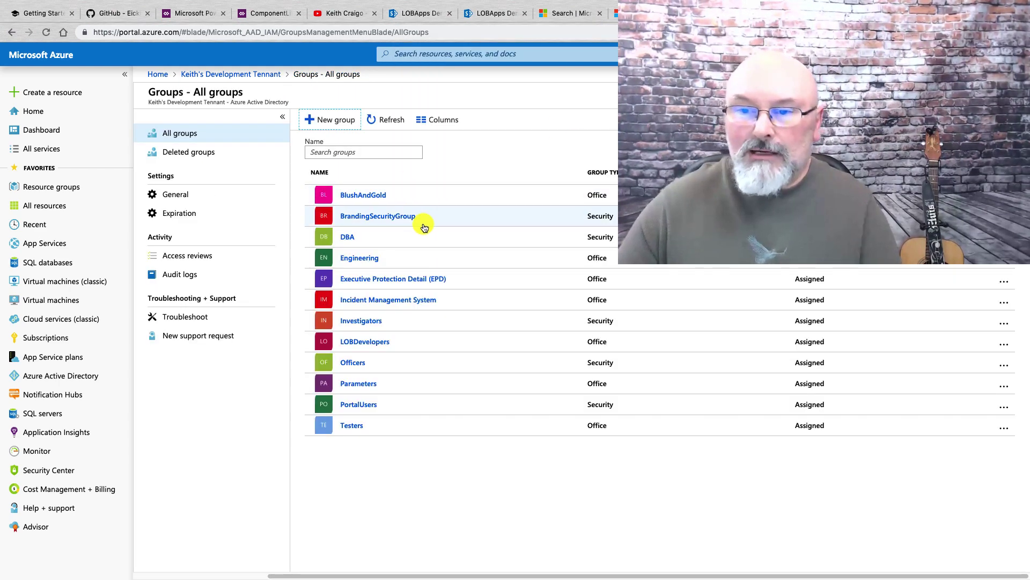
Open the BrandingSecurityGroup and review its members and its general properties
{"action": "left_click", "coordinate": [408, 215]}
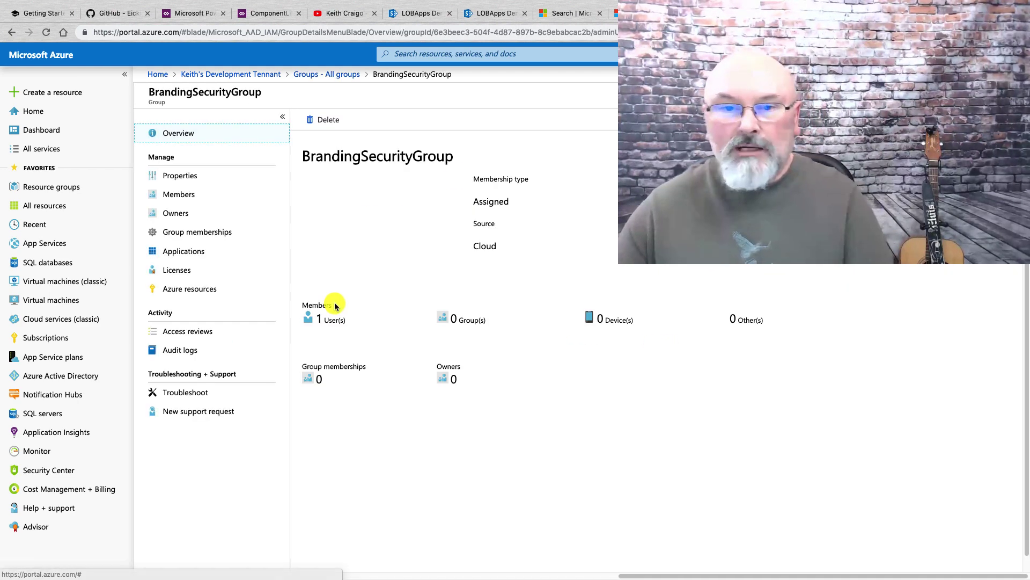
{"action": "left_click", "coordinate": [171, 193]}
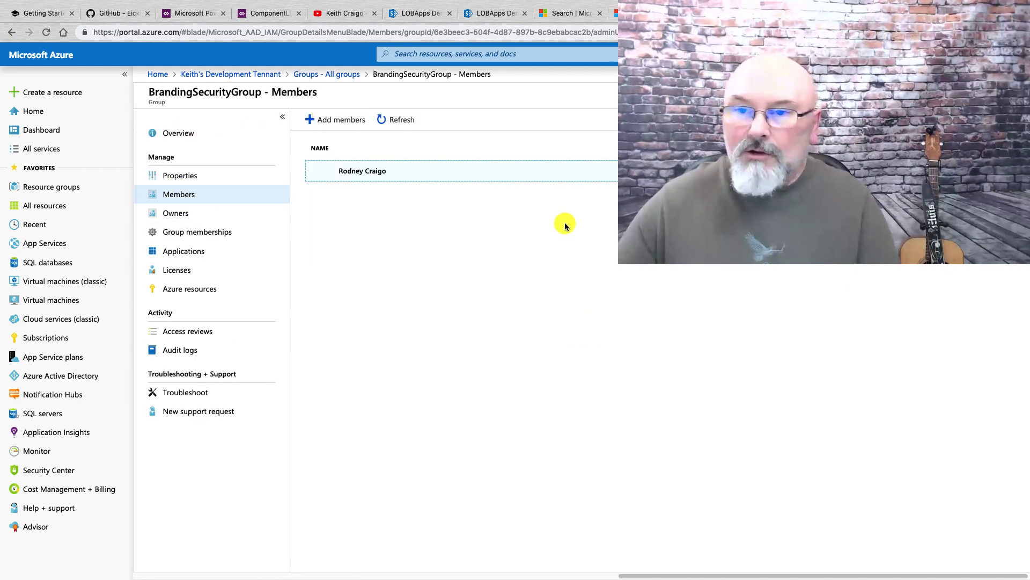
{"action": "left_click", "coordinate": [338, 184]}
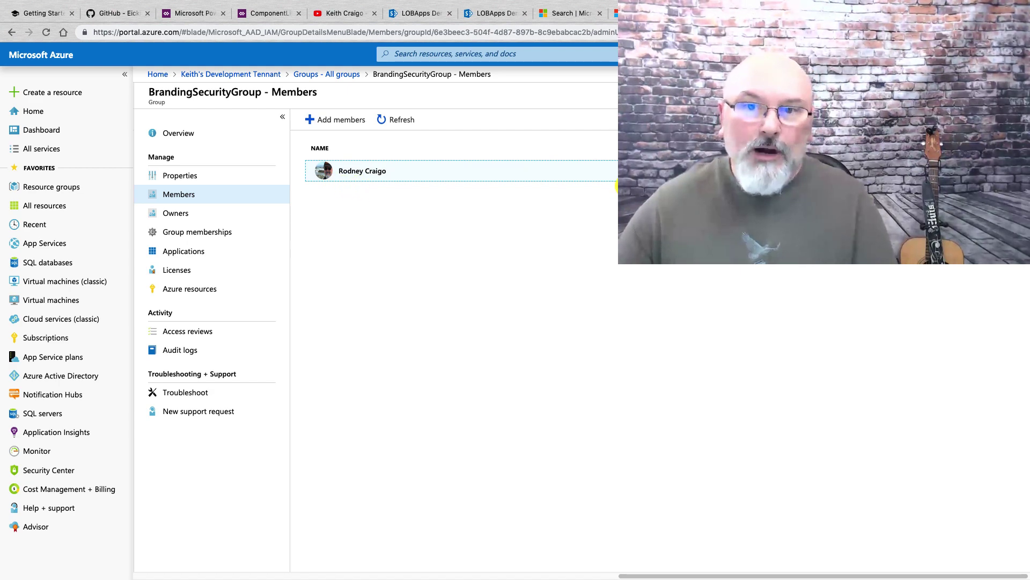
{"action": "left_click", "coordinate": [175, 182]}
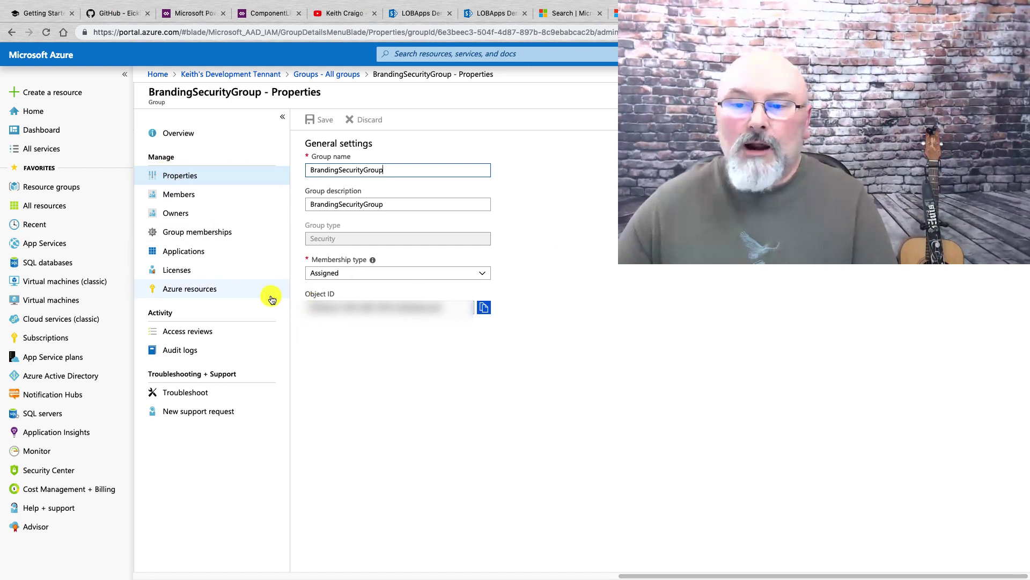
{"action": "left_click", "coordinate": [299, 291]}
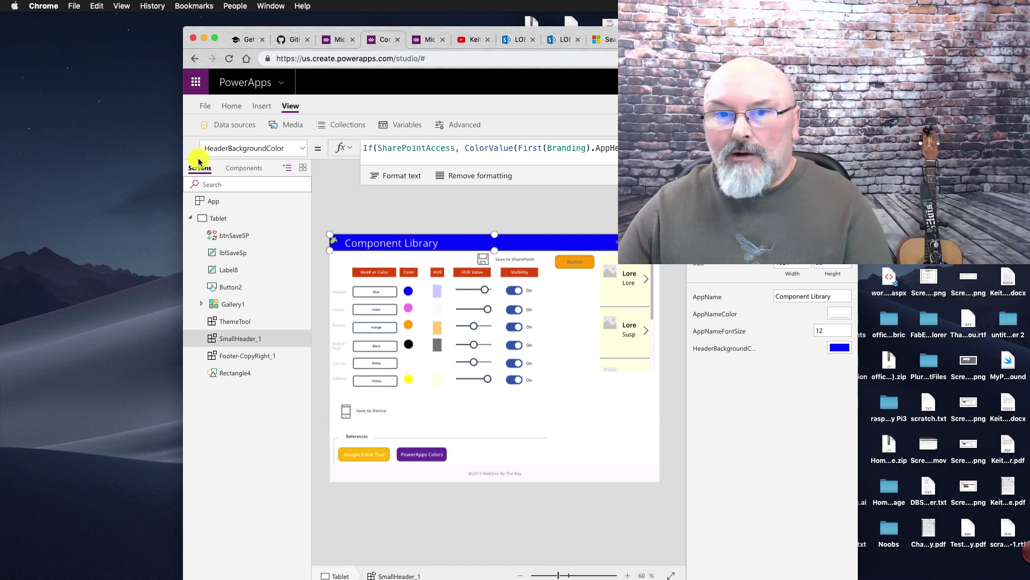
Widen the PowerApps Studio browser window so that more of the Component Library app fits in view
{"action": "left_click_drag", "start_coordinate": [185, 127], "coordinate": [21, 119]}
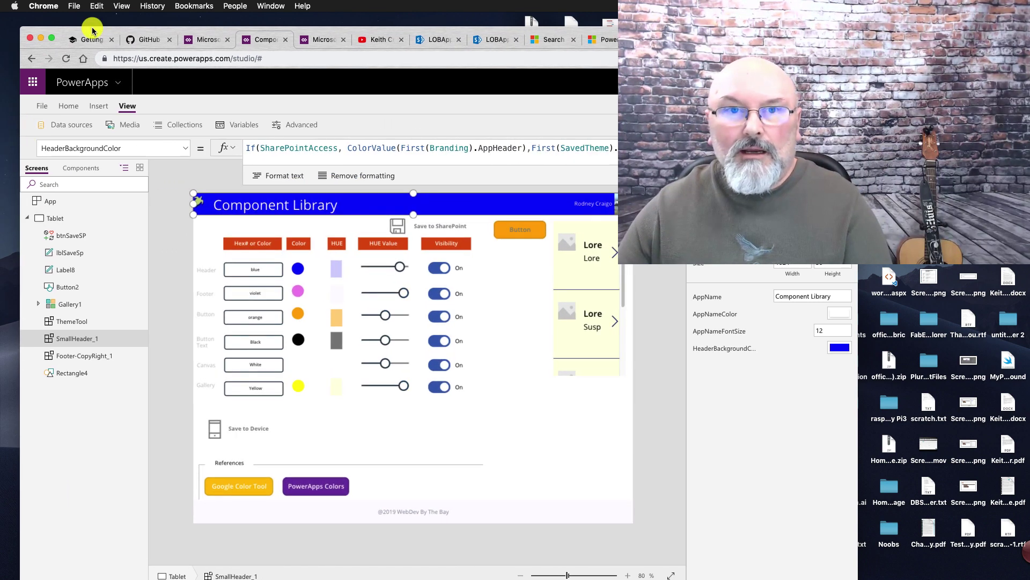
{"action": "left_click_drag", "start_coordinate": [97, 27], "coordinate": [115, 16]}
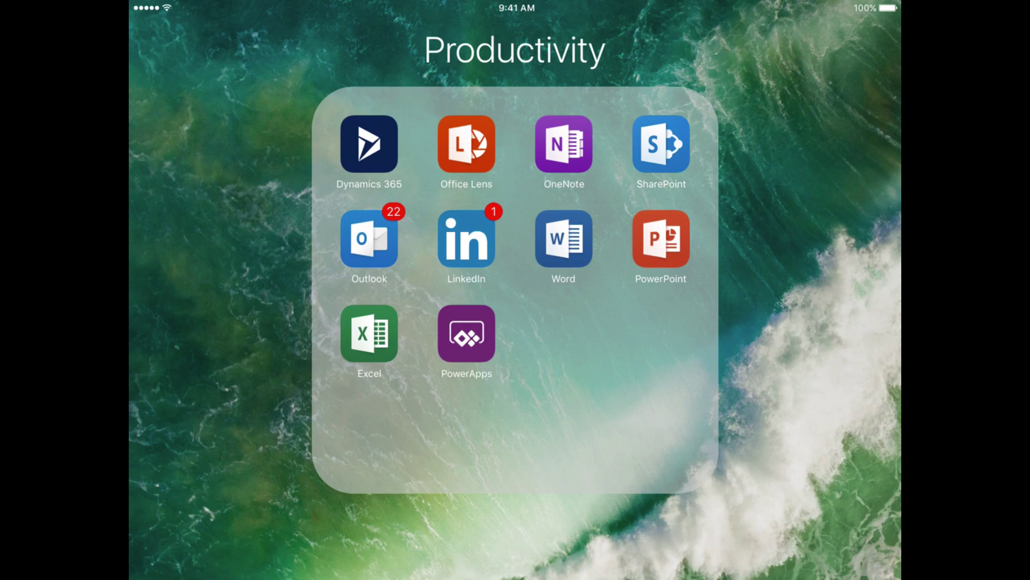
Open the ComponentLibrary app in PowerApps on the tablet and raise the Footer HUE value almost to its maximum
{"action": "left_click", "coordinate": [466, 334]}
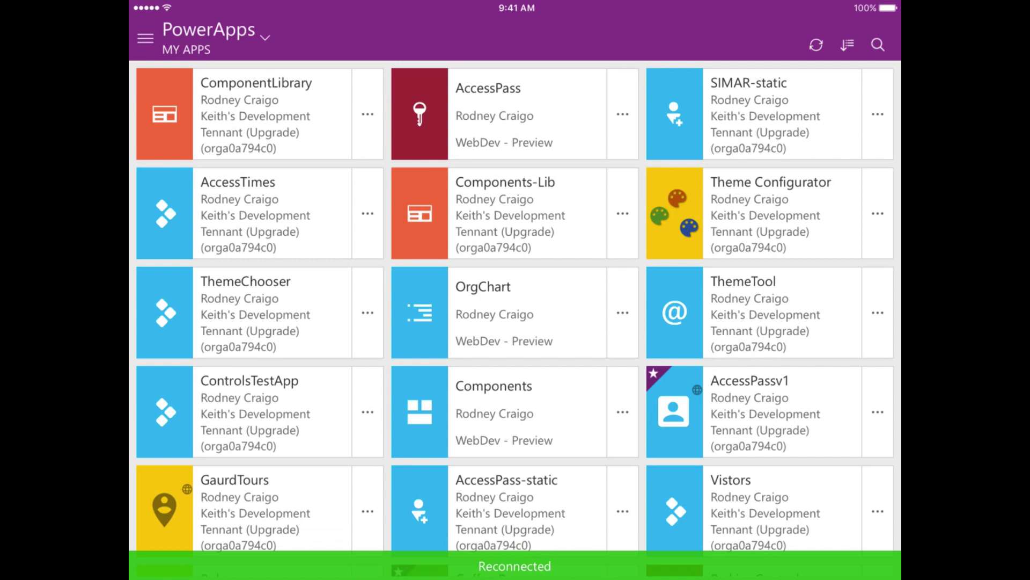
{"action": "left_click", "coordinate": [252, 114]}
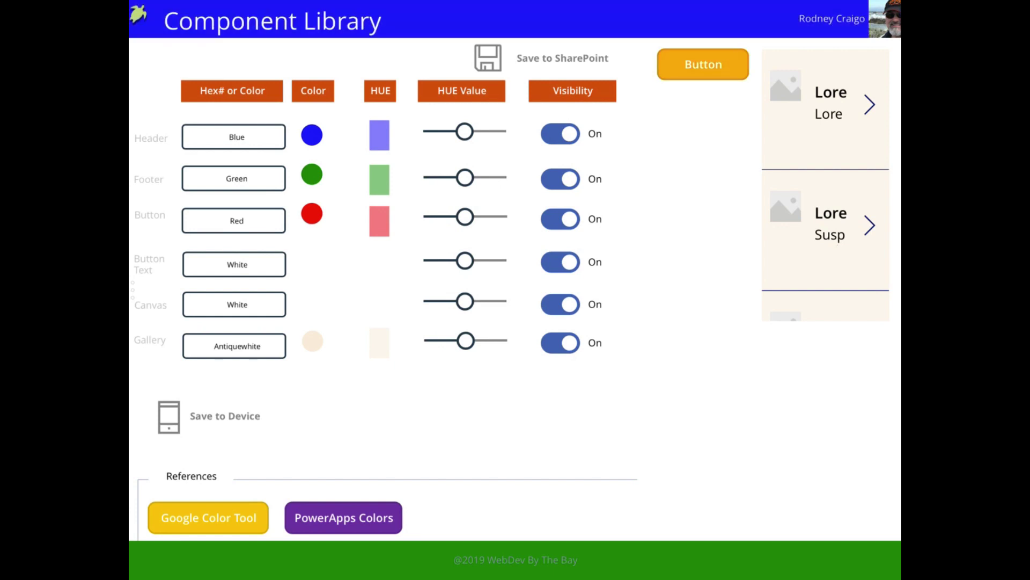
{"action": "left_click_drag", "start_coordinate": [465, 177], "coordinate": [498, 177]}
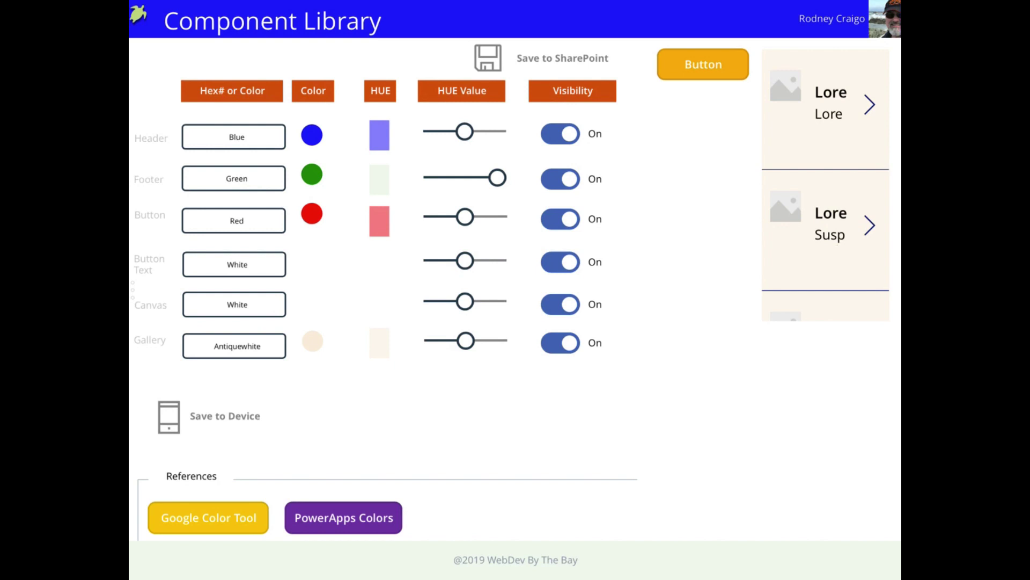
Replace the Header color with Cyan and apply the theme to the app
{"action": "left_click", "coordinate": [237, 137]}
{"action": "left_click", "coordinate": [245, 137]}
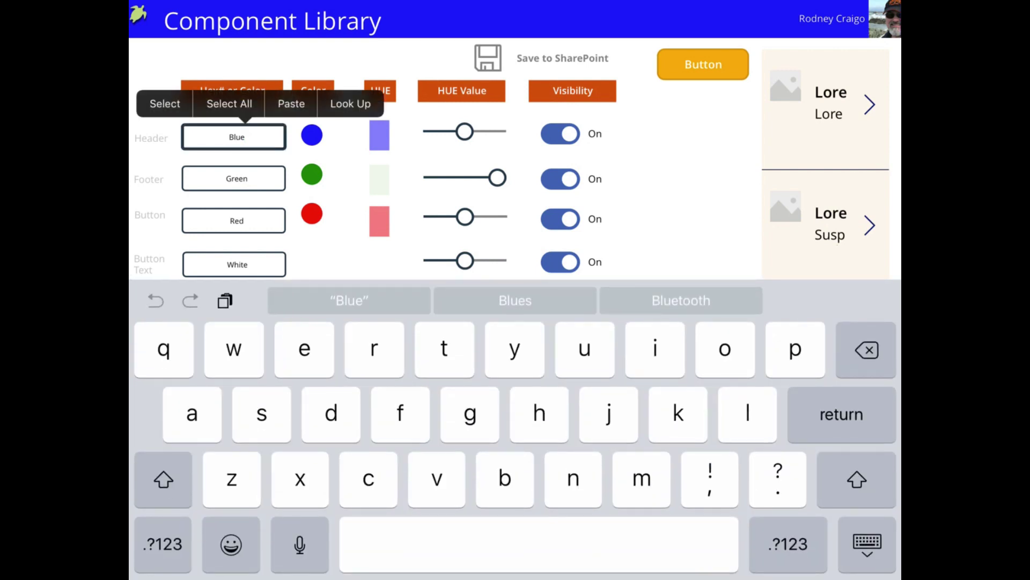
{"action": "key", "text": "BackSpace"}
{"action": "key", "text": "BackSpace"}
{"action": "key", "text": "BackSpace"}
{"action": "key", "text": "BackSpace"}
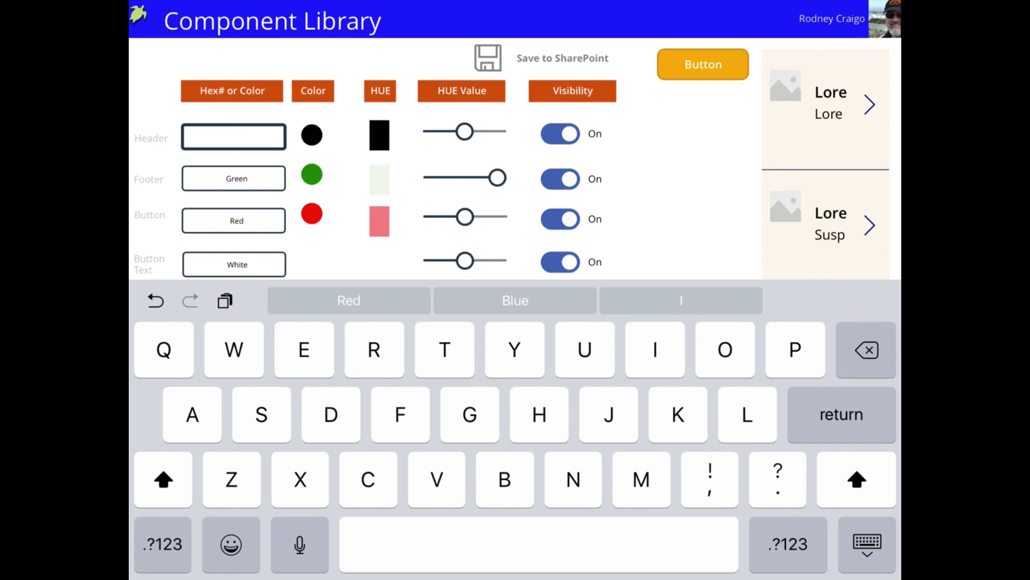
{"action": "type", "text": "Cyan"}
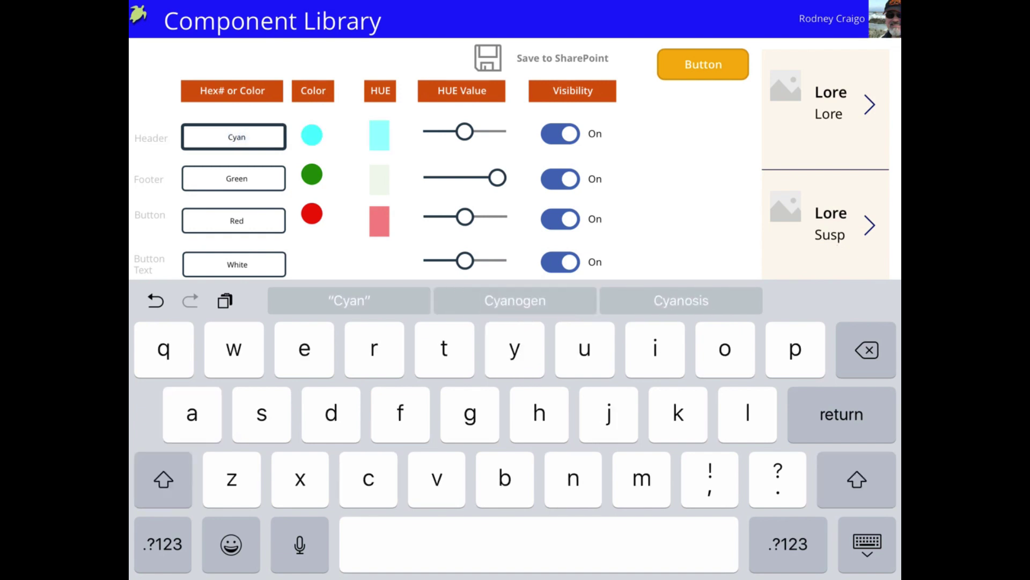
{"action": "key", "text": "Return"}
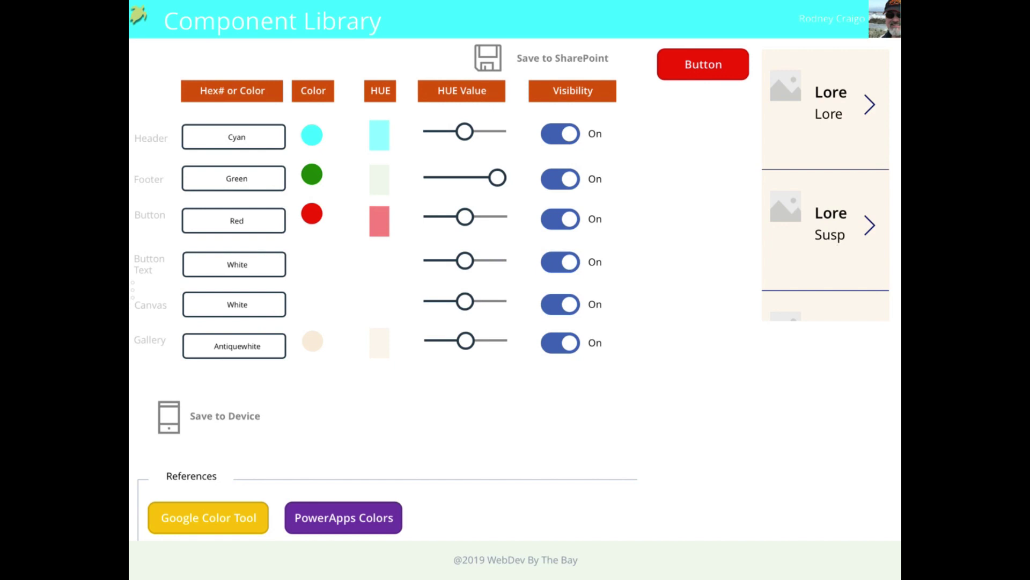
Leave the app and turn on Airplane Mode in the tablet's Settings
{"action": "left_click_drag", "start_coordinate": [132, 290], "coordinate": [450, 289]}
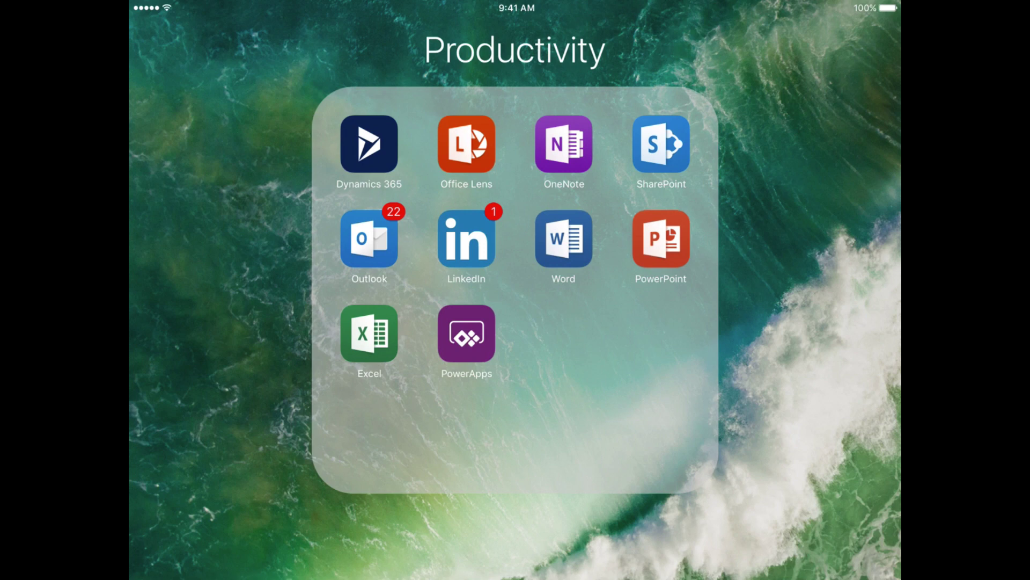
{"action": "left_click", "coordinate": [805, 375]}
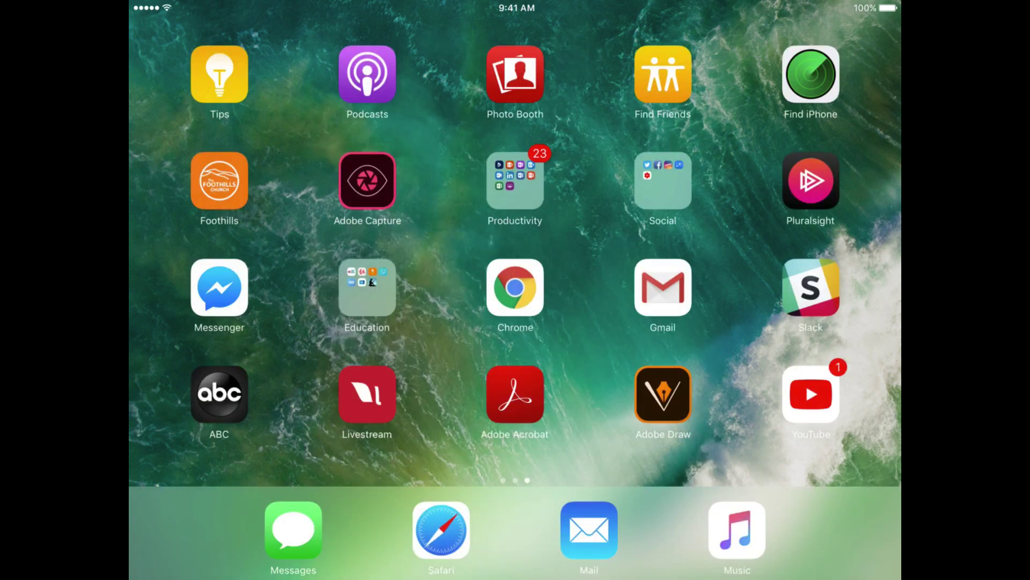
{"action": "left_click_drag", "start_coordinate": [375, 333], "coordinate": [698, 333]}
{"action": "left_click", "coordinate": [219, 394]}
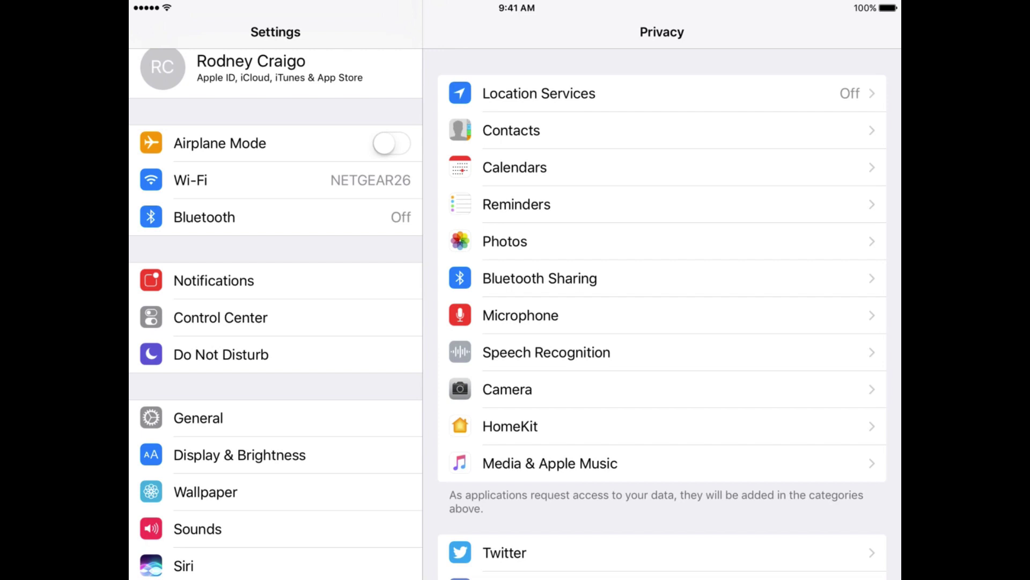
{"action": "left_click", "coordinate": [392, 143]}
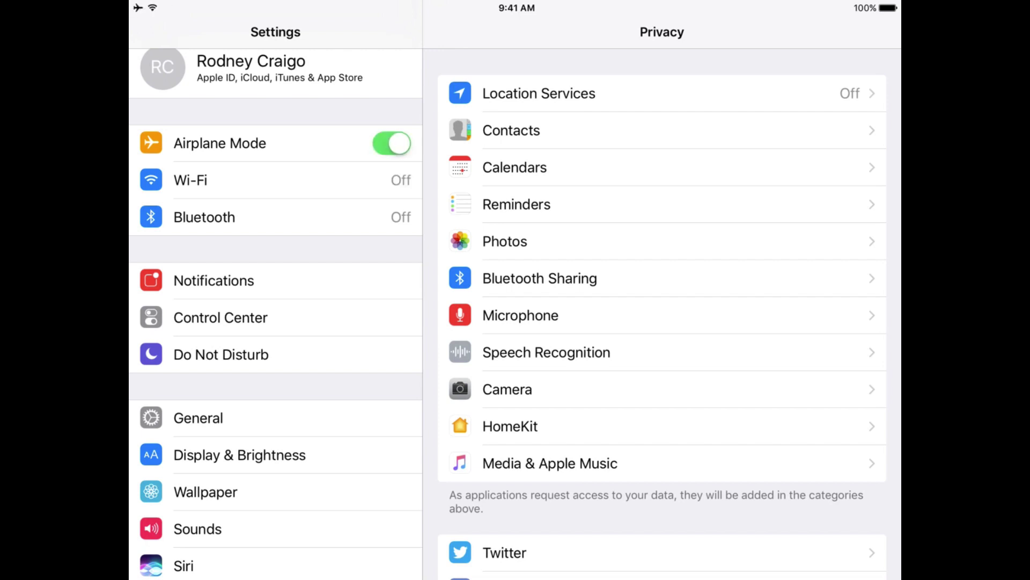
{"action": "key", "text": "Home"}
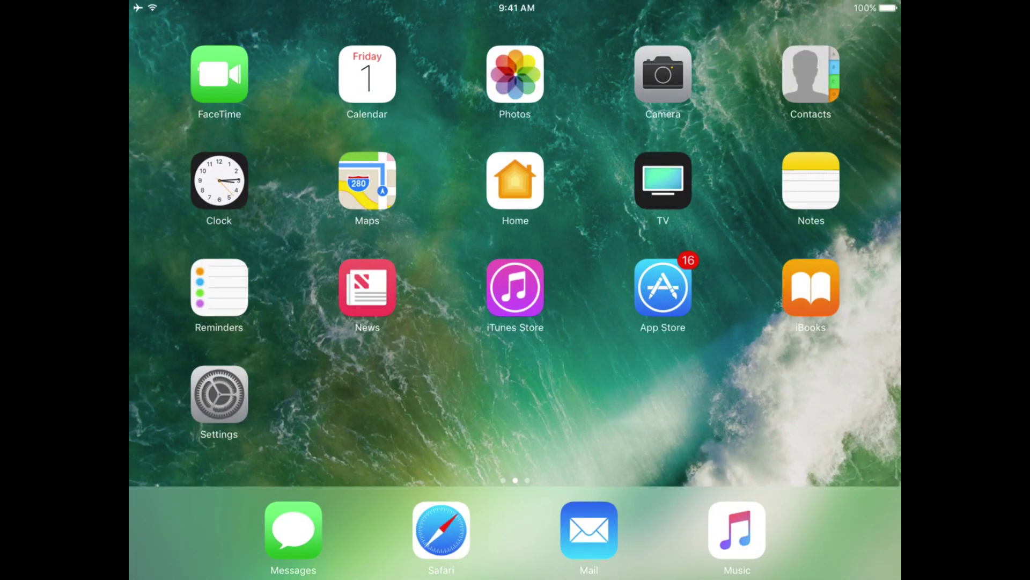
Reopen PowerApps and launch the ComponentLibrary app offline to check its theme colors
{"action": "left_click_drag", "start_coordinate": [644, 289], "coordinate": [343, 290]}
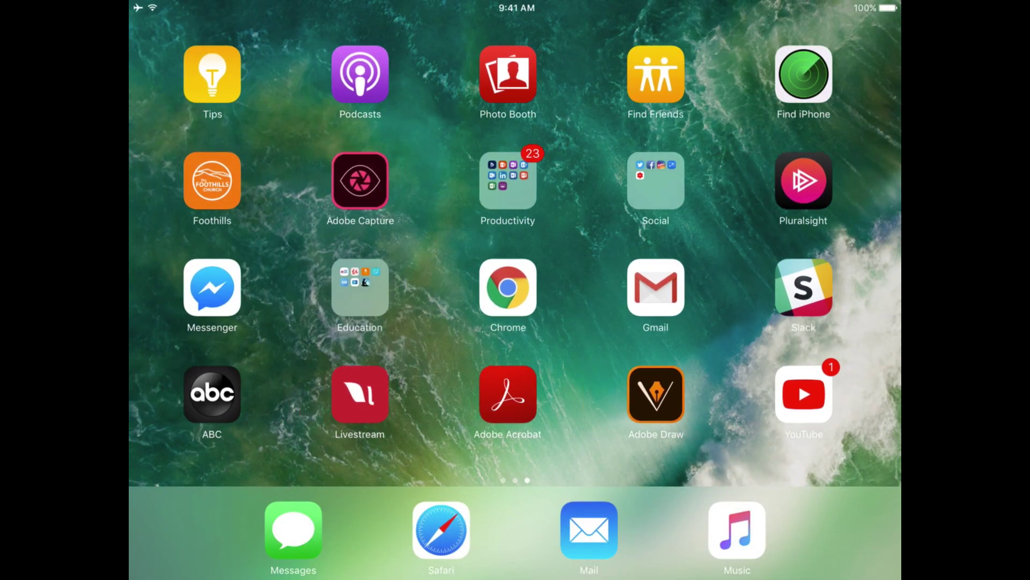
{"action": "left_click", "coordinate": [515, 181]}
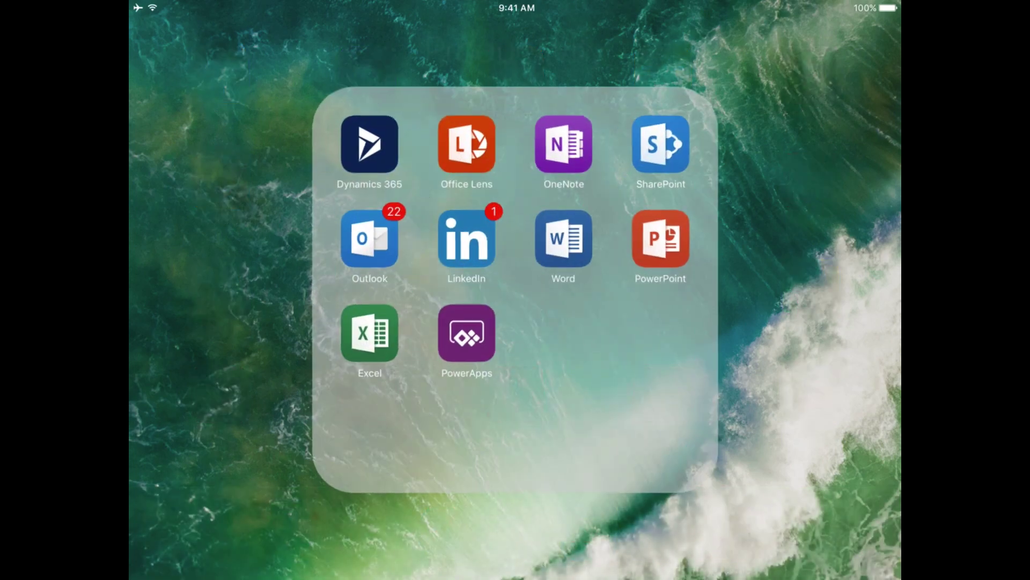
{"action": "left_click", "coordinate": [468, 333]}
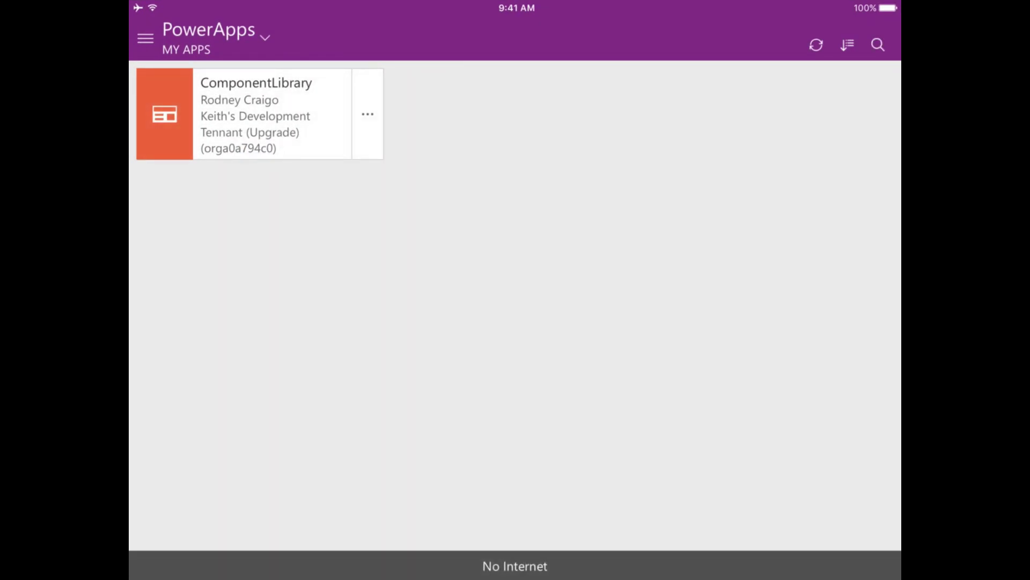
{"action": "left_click", "coordinate": [252, 114]}
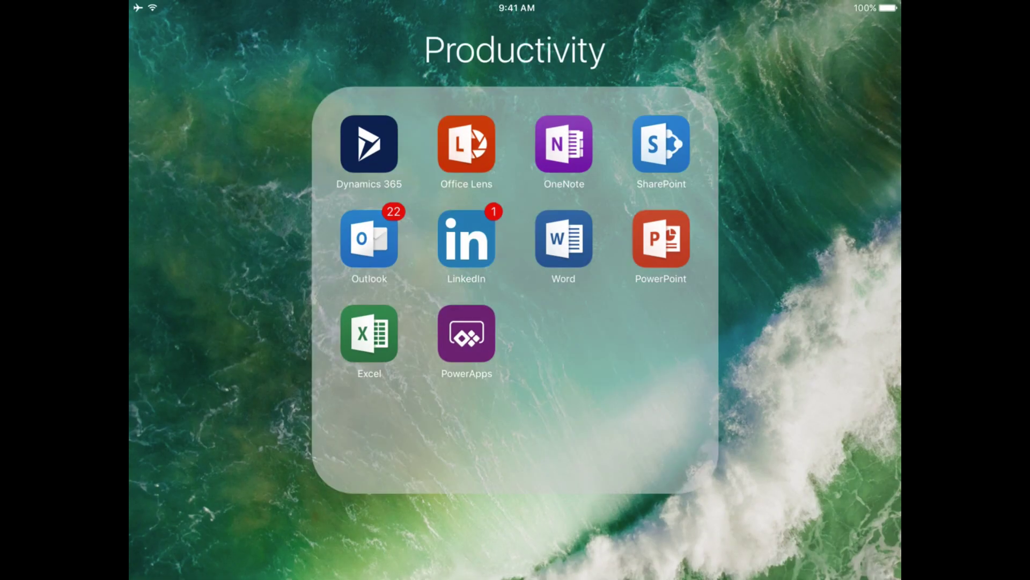
Close the Productivity folder and turn off Airplane Mode in the tablet's Settings
{"action": "left_click", "coordinate": [794, 301]}
{"action": "left_click_drag", "start_coordinate": [516, 181], "coordinate": [697, 181]}
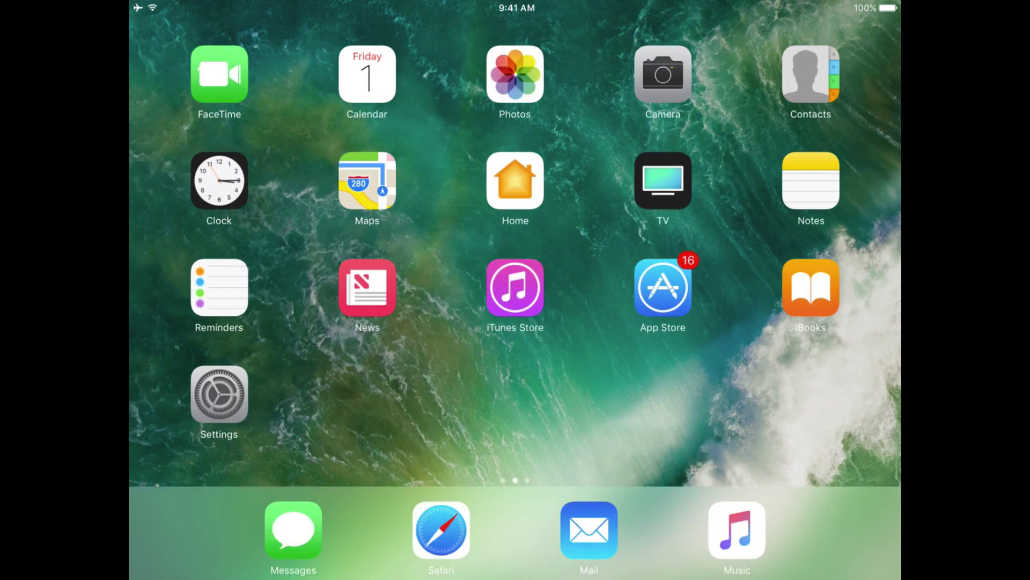
{"action": "left_click", "coordinate": [219, 395]}
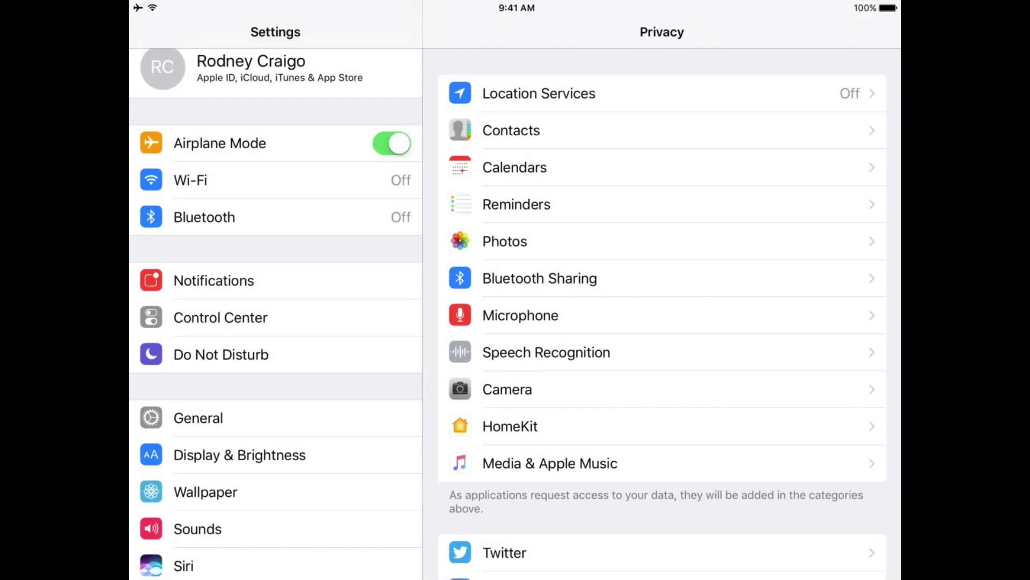
{"action": "left_click", "coordinate": [391, 143]}
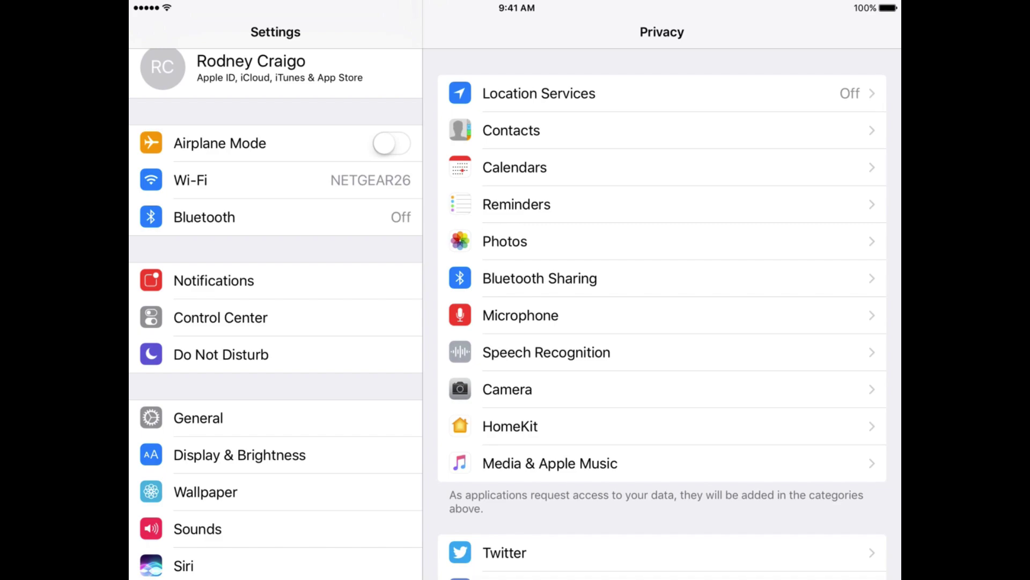
Leave Settings and return to PowerApps from the Productivity folder to view the ComponentLibrary app back online
{"action": "key", "text": "Home"}
{"action": "left_click_drag", "start_coordinate": [698, 290], "coordinate": [376, 290]}
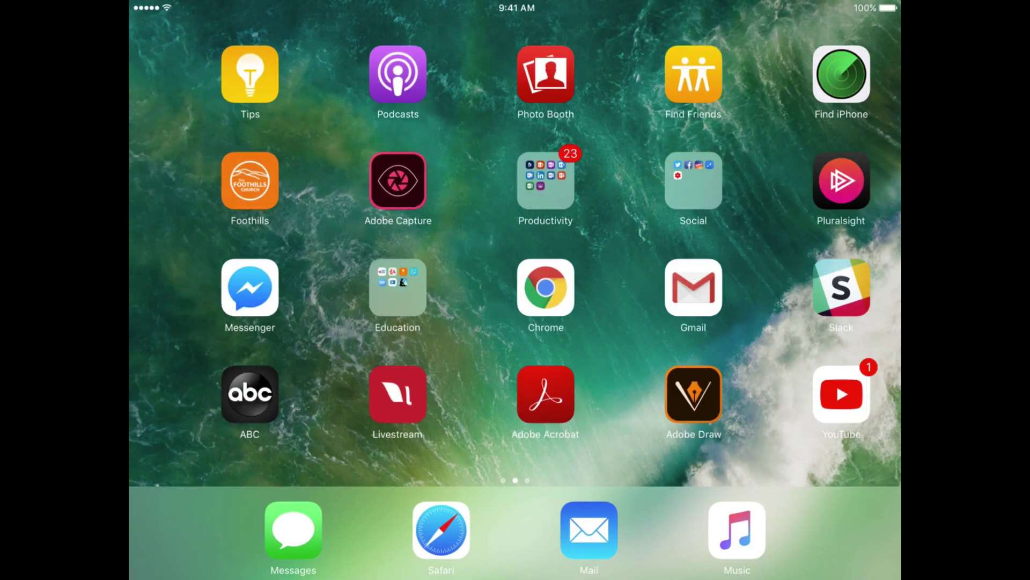
{"action": "left_click", "coordinate": [515, 180]}
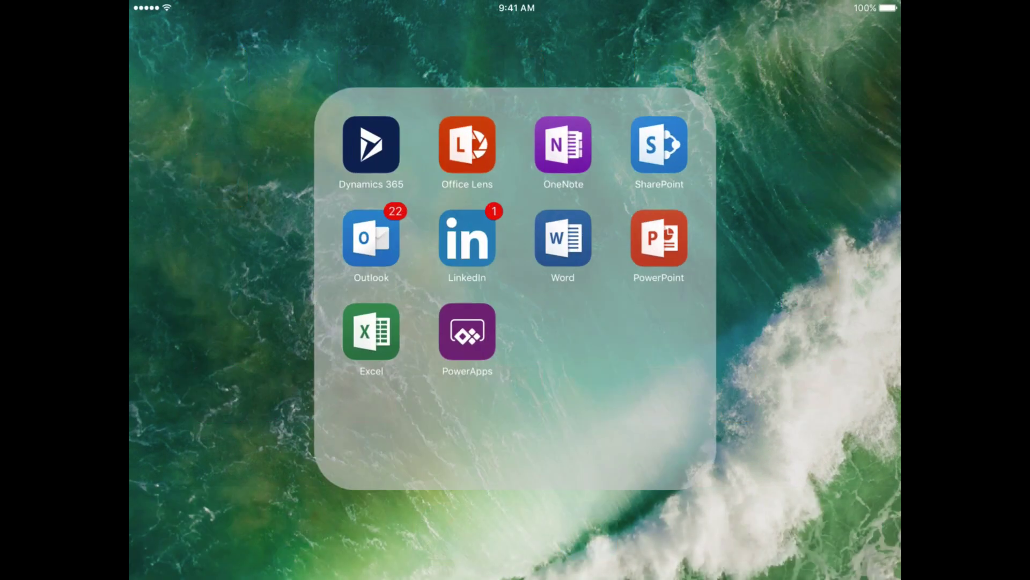
{"action": "left_click", "coordinate": [468, 333]}
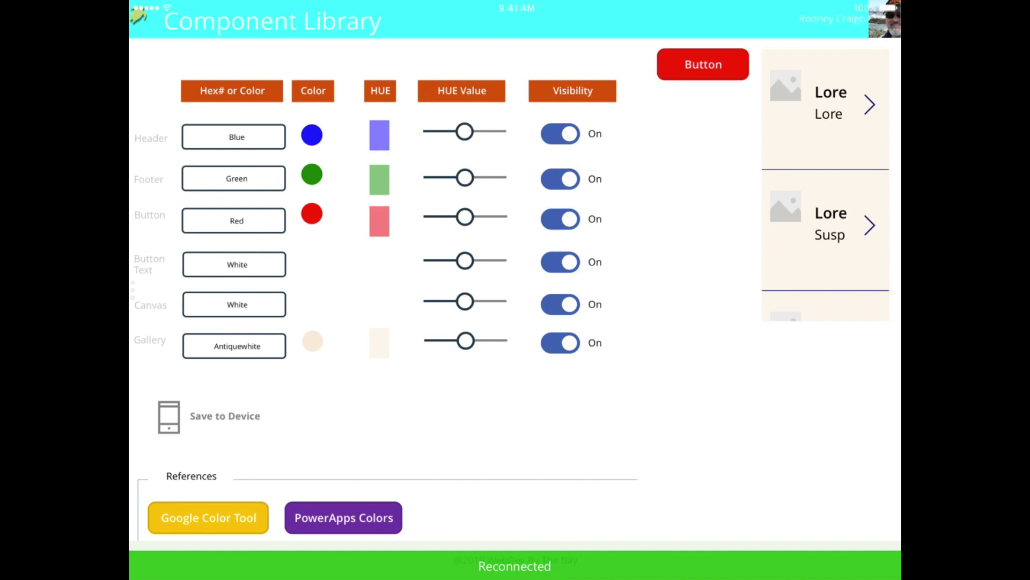
Exit the running ComponentLibrary app, then relaunch it from the refreshed My Apps list
{"action": "left_click_drag", "start_coordinate": [130, 290], "coordinate": [208, 290]}
{"action": "left_click_drag", "start_coordinate": [131, 290], "coordinate": [410, 290]}
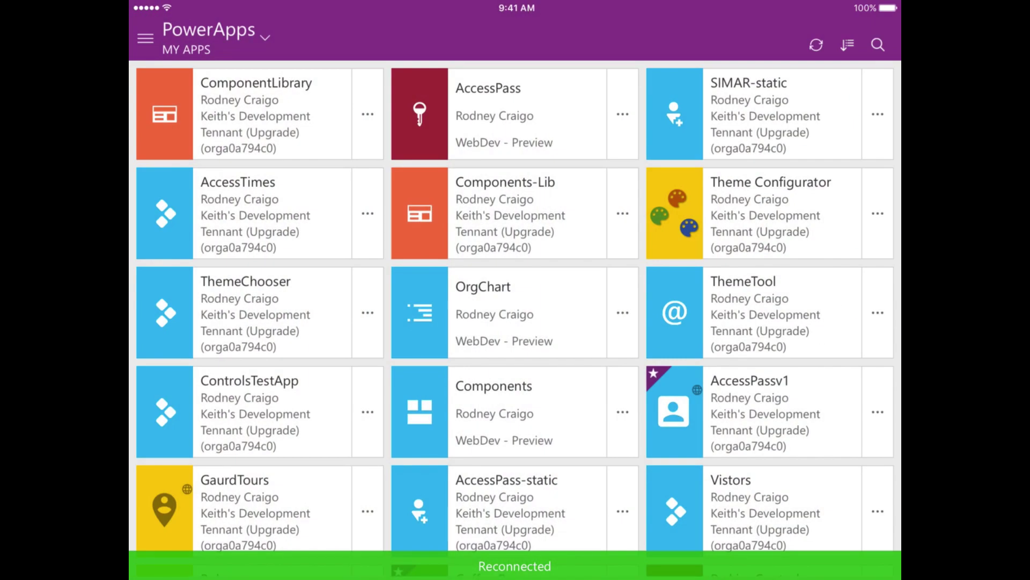
{"action": "left_click_drag", "start_coordinate": [515, 161], "coordinate": [515, 430]}
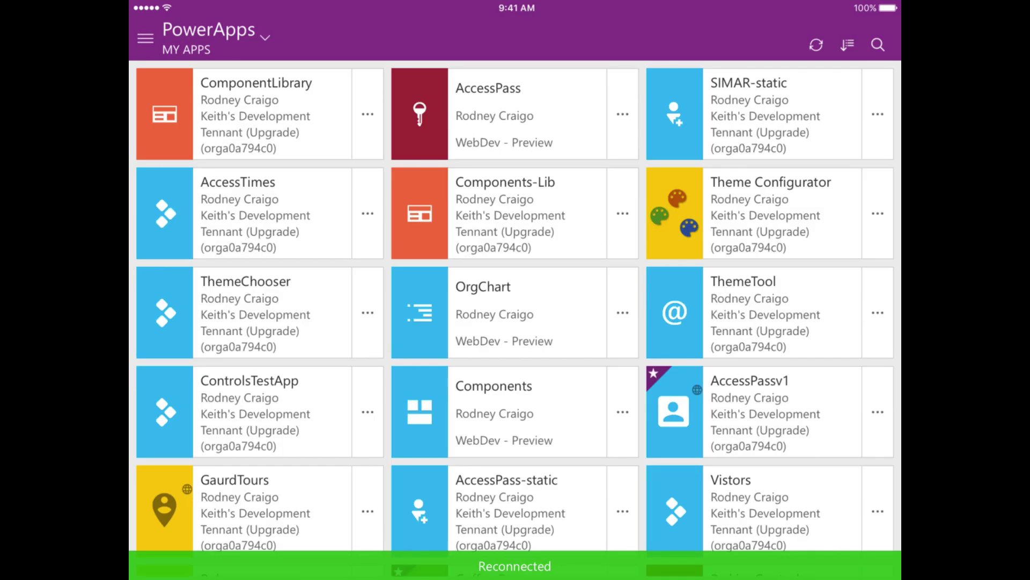
{"action": "left_click", "coordinate": [242, 114]}
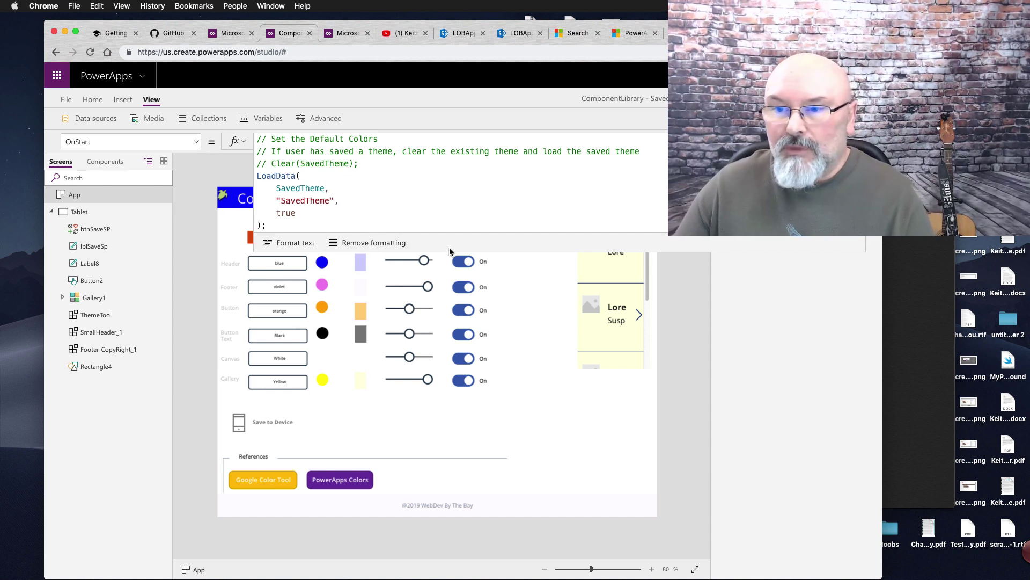
Enlarge the formula editor in PowerApps Studio and review the App's OnStart formula through the online check and group membership collection
{"action": "left_click_drag", "start_coordinate": [449, 251], "coordinate": [459, 345]}
{"action": "scroll", "coordinate": [459, 301], "scroll_direction": "down", "scroll_amount": 5}
{"action": "scroll", "coordinate": [458, 284], "scroll_direction": "up", "scroll_amount": 4}
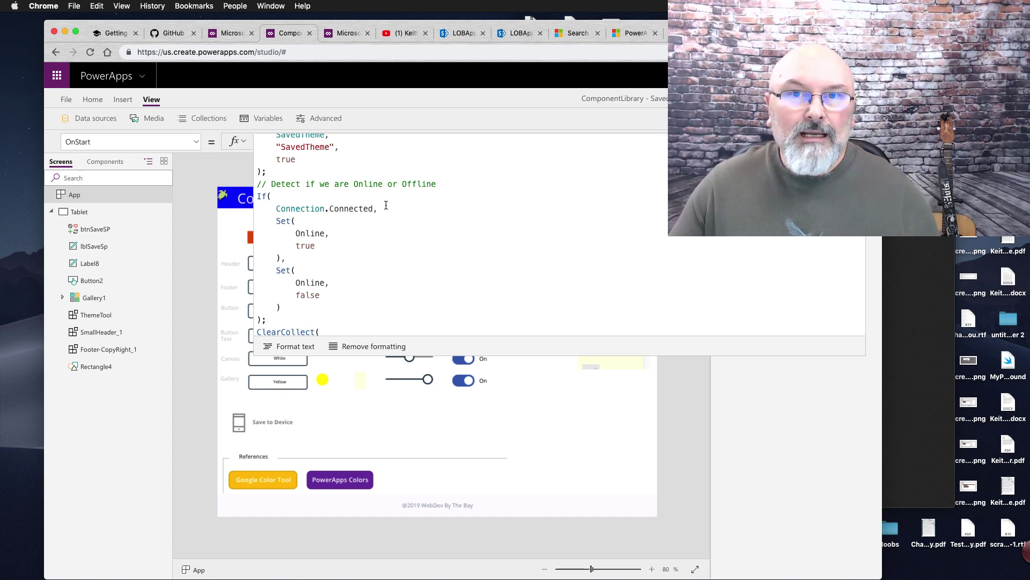
{"action": "scroll", "coordinate": [390, 208], "scroll_direction": "down", "scroll_amount": 2}
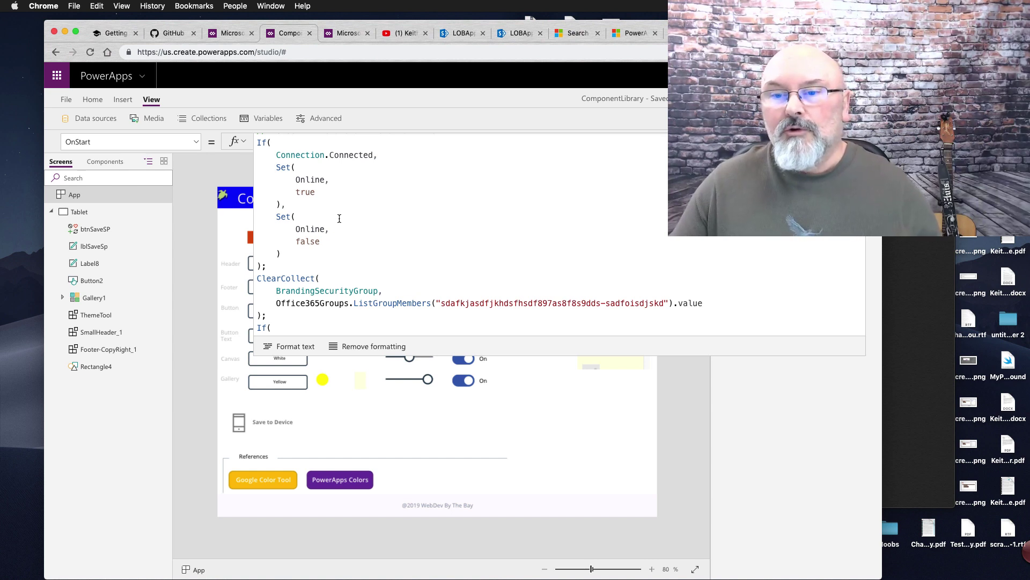
{"action": "scroll", "coordinate": [340, 213], "scroll_direction": "down", "scroll_amount": 3}
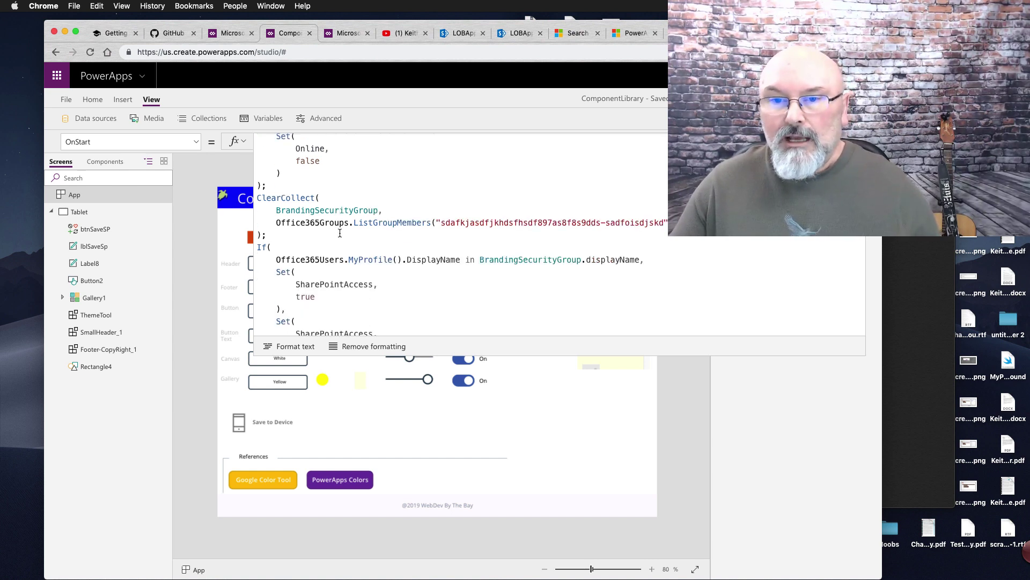
Point out the BrandingSecurityGroup collection in the OnStart formula and check the app's connected data sources
{"action": "left_click", "coordinate": [288, 211]}
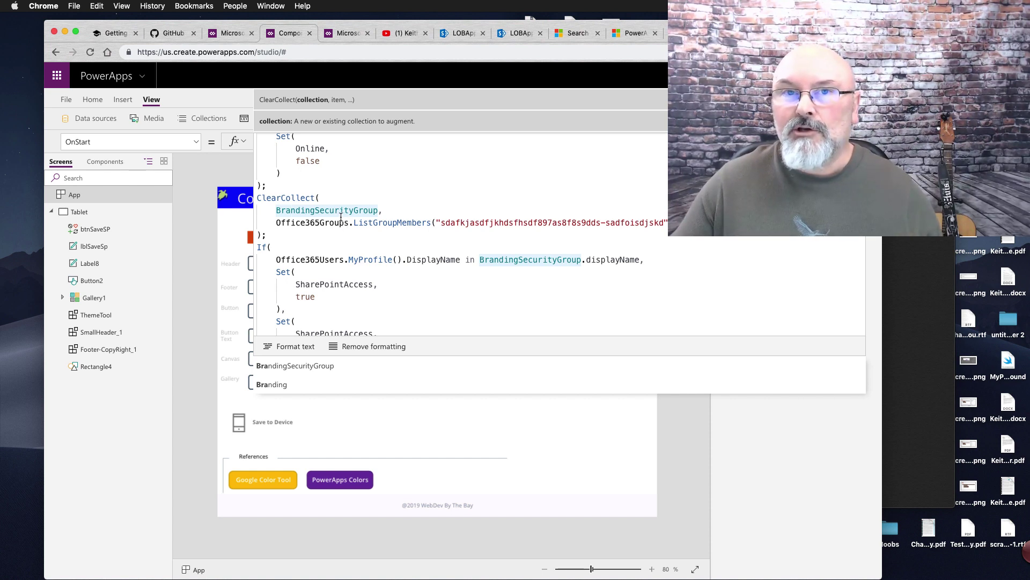
{"action": "left_click", "coordinate": [90, 118]}
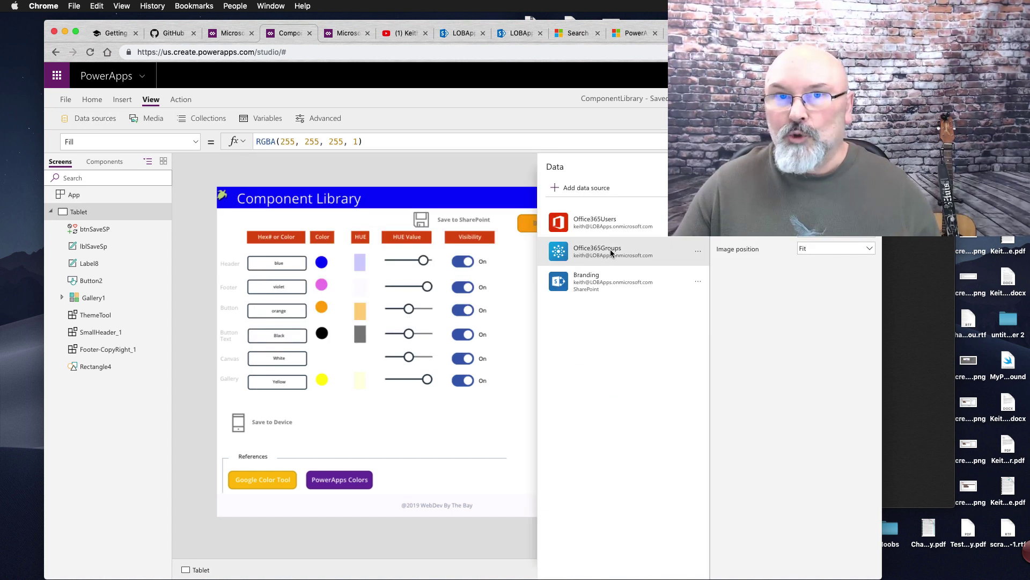
{"action": "left_click", "coordinate": [698, 167]}
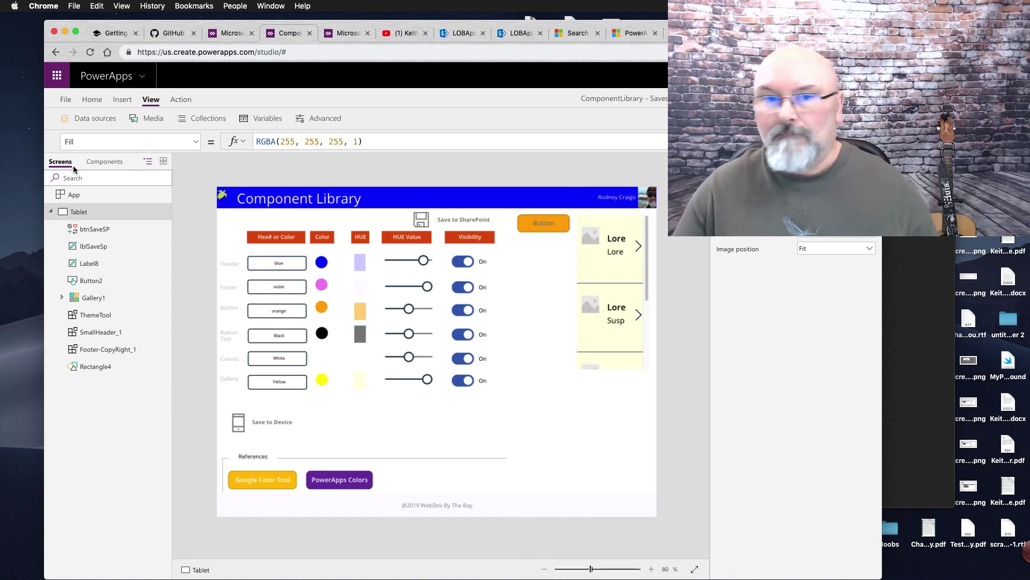
Return to the App's OnStart formula and highlight the group ID in the Office365Groups.ListGroupMembers call
{"action": "left_click", "coordinate": [86, 195]}
{"action": "left_click", "coordinate": [289, 146]}
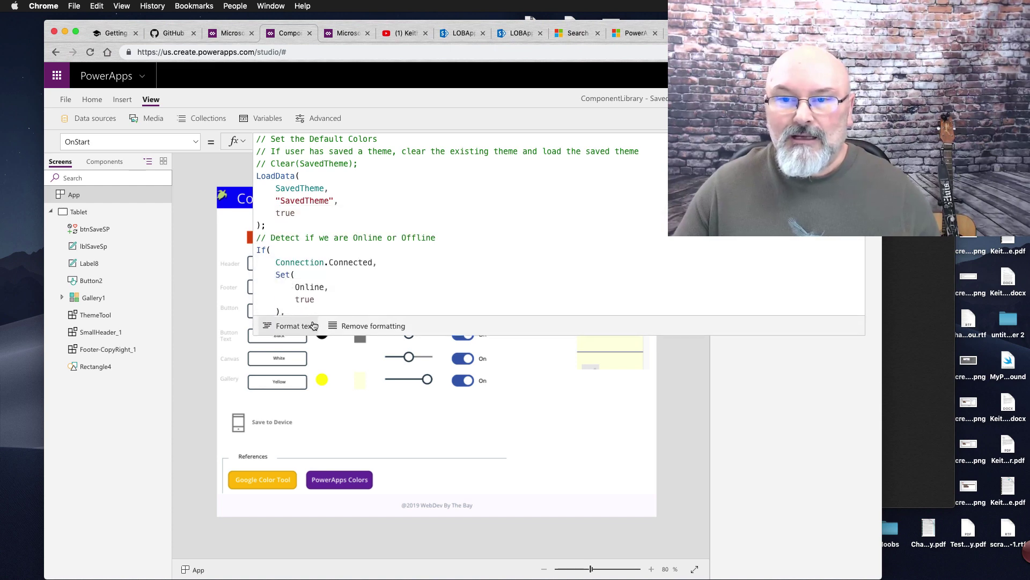
{"action": "scroll", "coordinate": [337, 261], "scroll_direction": "down", "scroll_amount": 10}
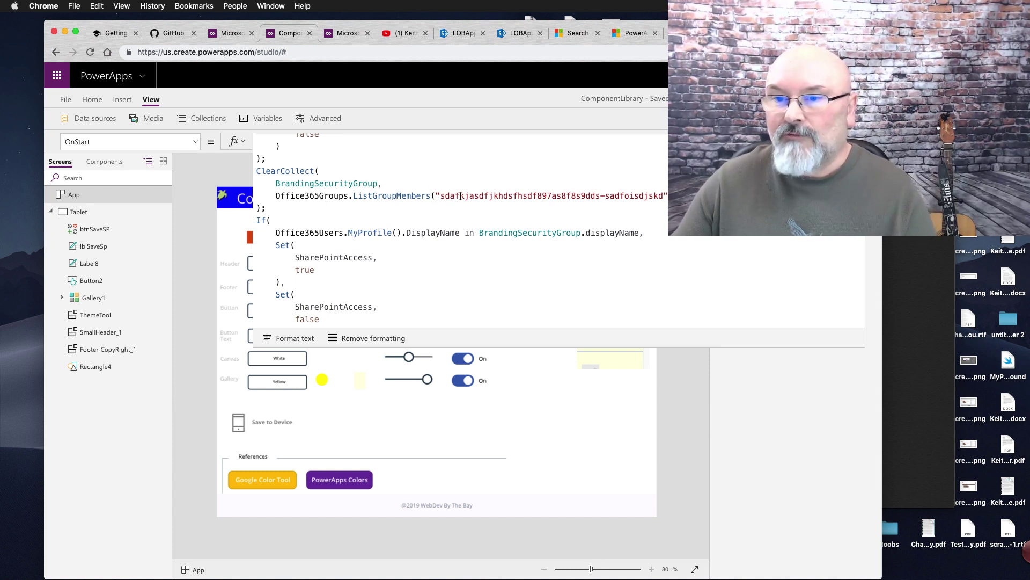
{"action": "left_click_drag", "start_coordinate": [439, 197], "coordinate": [664, 196]}
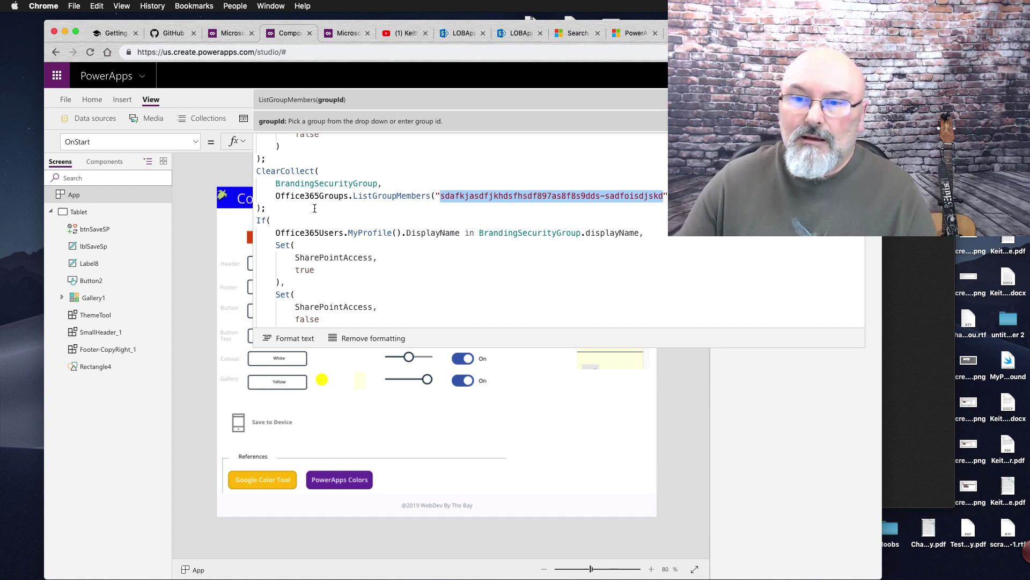
Highlight the BrandingSecurityGroup collection, the Office365Users DisplayName test and the SharePointAccess variable in the OnStart formula
{"action": "scroll", "coordinate": [316, 209], "scroll_direction": "down", "scroll_amount": 1}
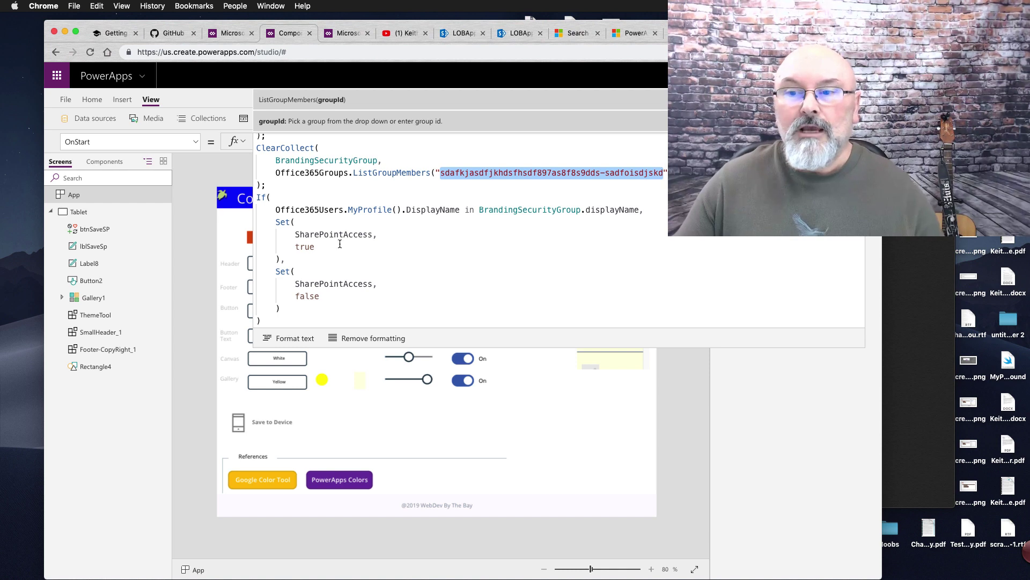
{"action": "left_click", "coordinate": [280, 160]}
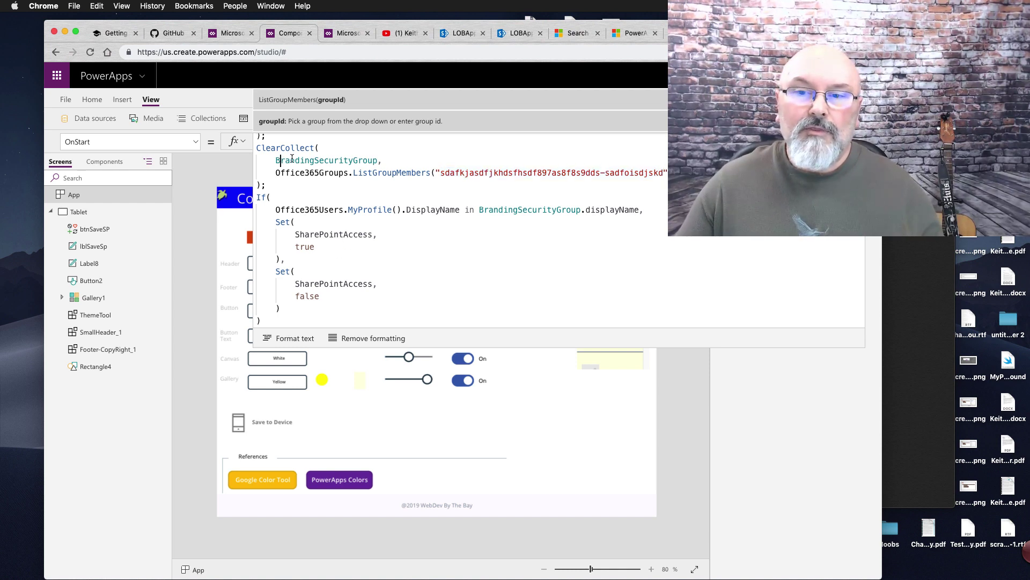
{"action": "left_click", "coordinate": [382, 160], "text": "shift"}
{"action": "key", "text": "shift+Left"}
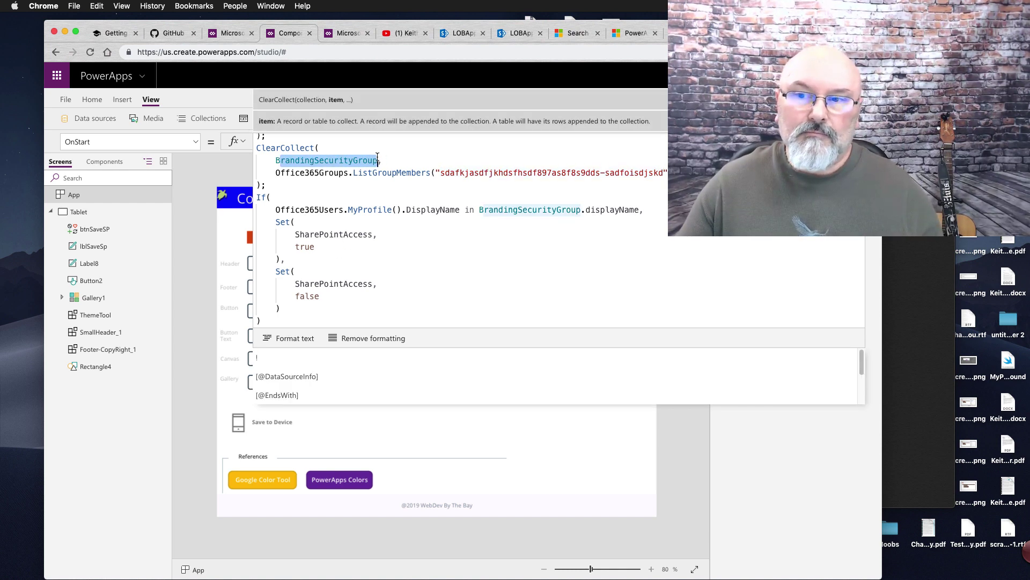
{"action": "left_click_drag", "start_coordinate": [275, 210], "coordinate": [339, 206]}
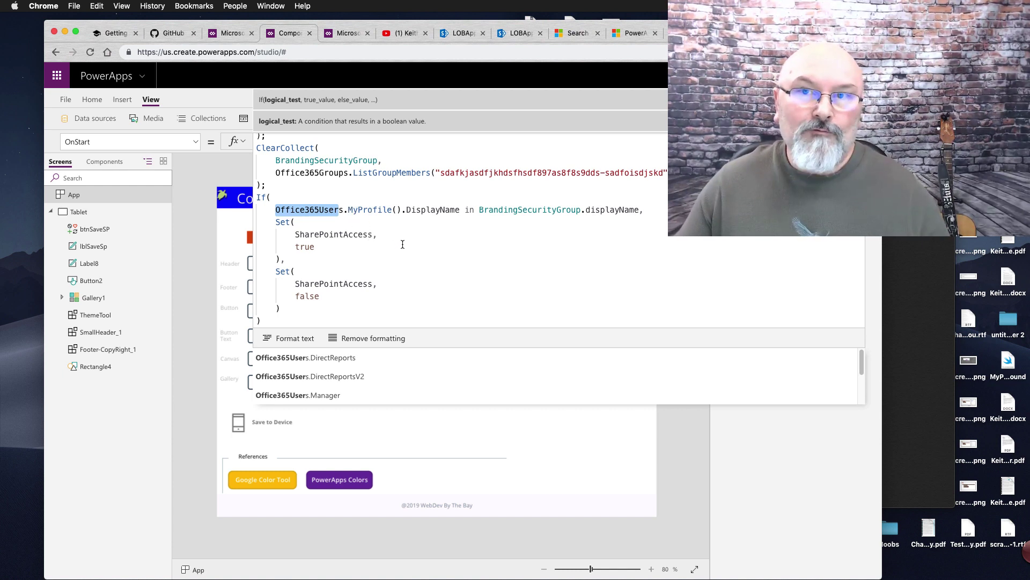
{"action": "left_click_drag", "start_coordinate": [407, 210], "coordinate": [455, 211]}
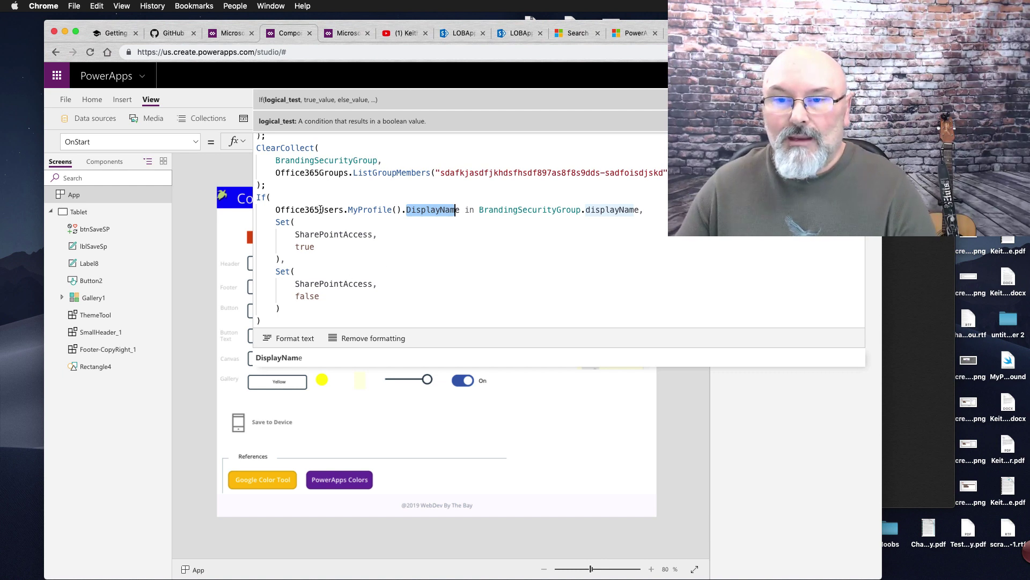
{"action": "double_click", "coordinate": [332, 234]}
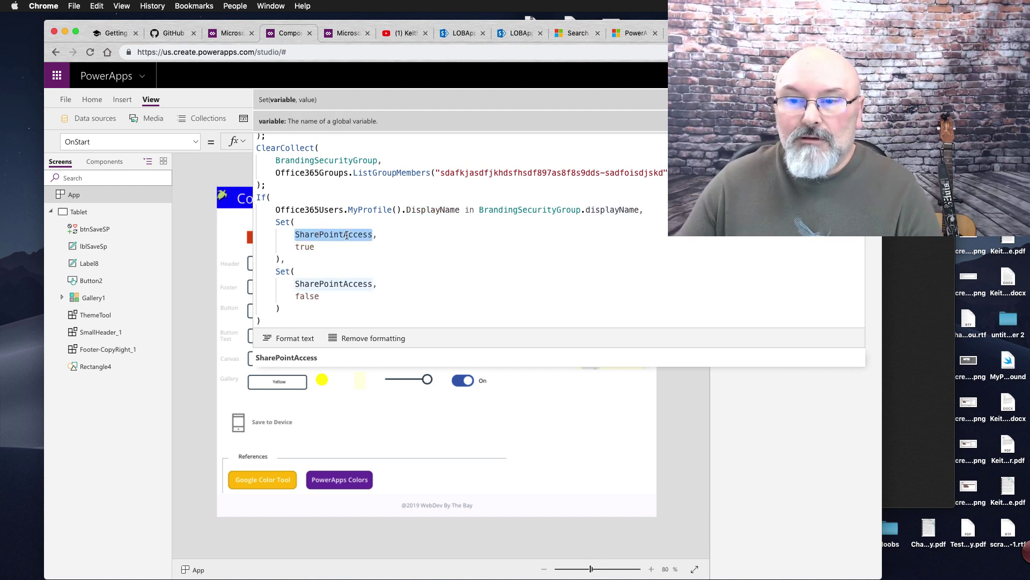
Highlight the Online variable in the connection check of the OnStart formula and collapse the formula editor
{"action": "scroll", "coordinate": [358, 244], "scroll_direction": "up", "scroll_amount": 3}
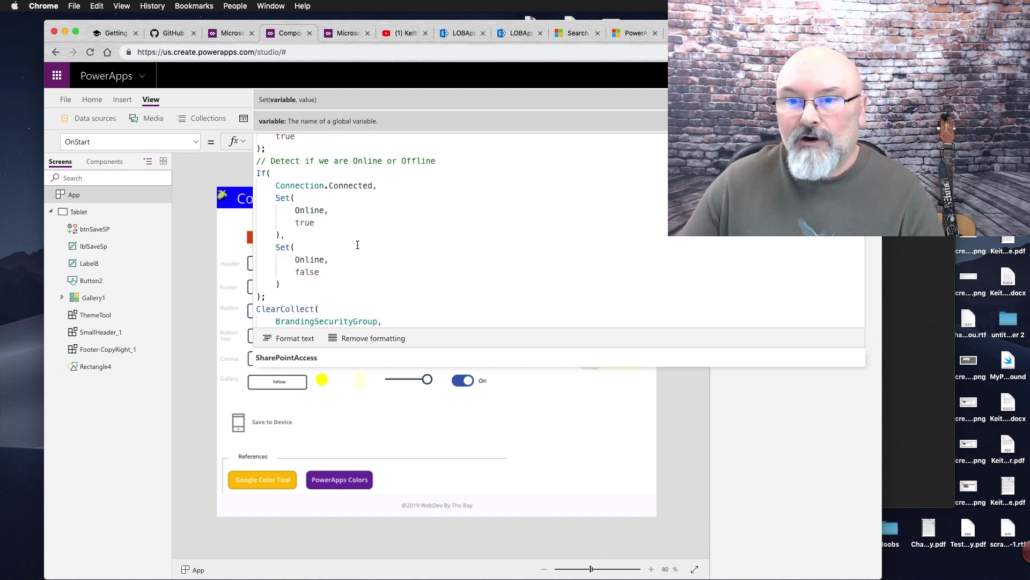
{"action": "double_click", "coordinate": [310, 210]}
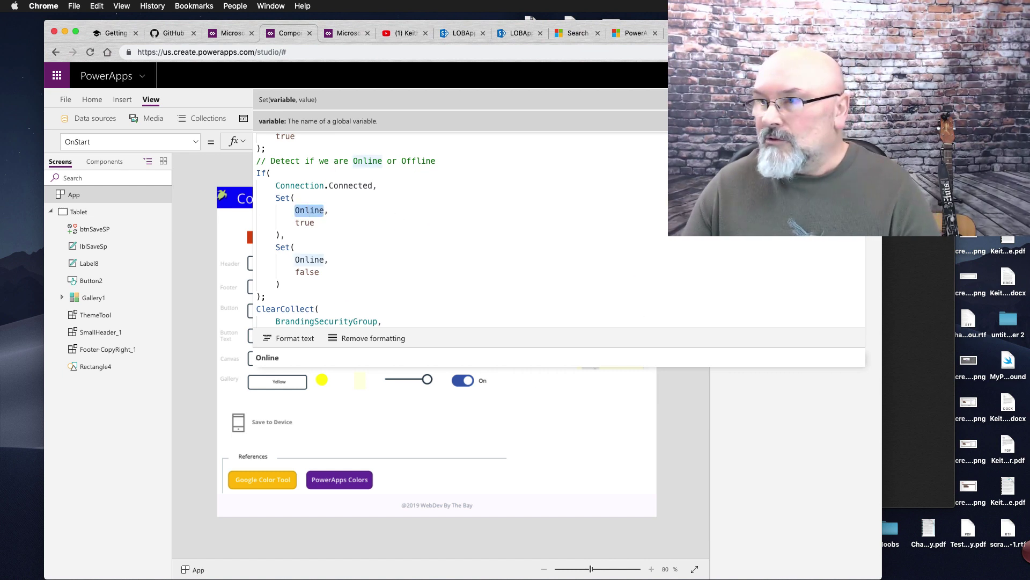
{"action": "left_click", "coordinate": [873, 141]}
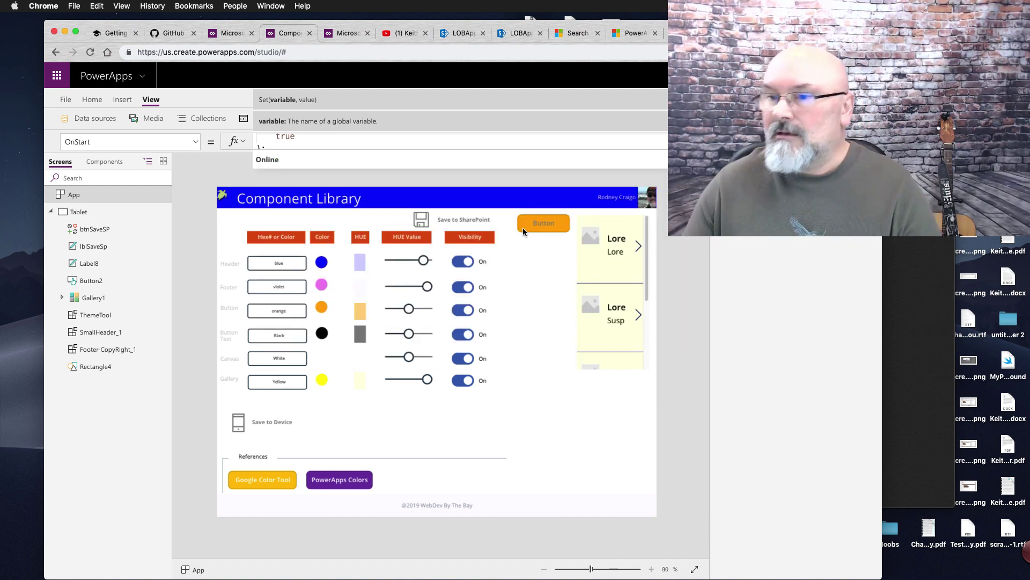
Inspect the Visible formula of the Save to SharePoint icon, then deselect the icon
{"action": "left_click", "coordinate": [422, 218]}
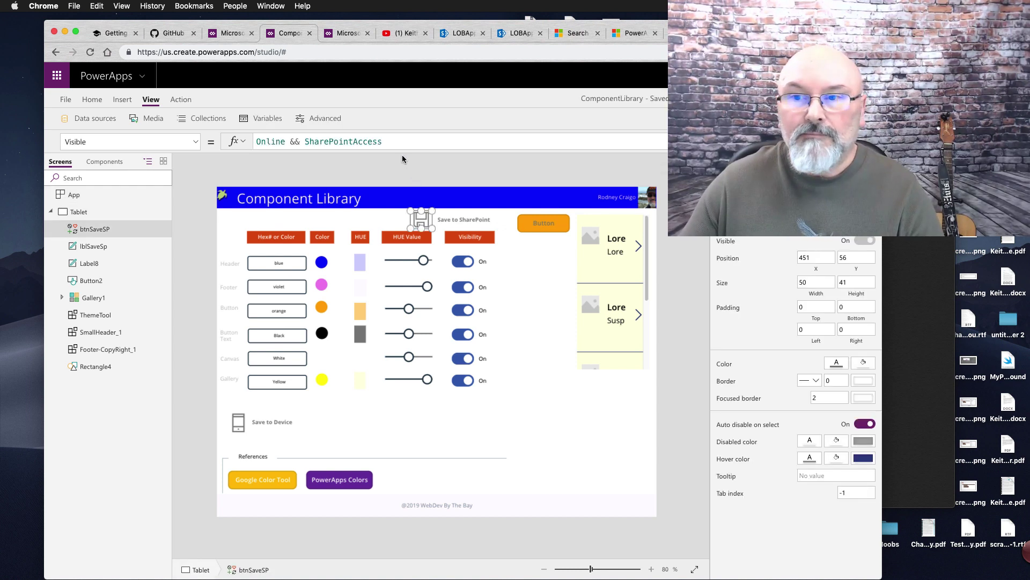
{"action": "left_click", "coordinate": [436, 212]}
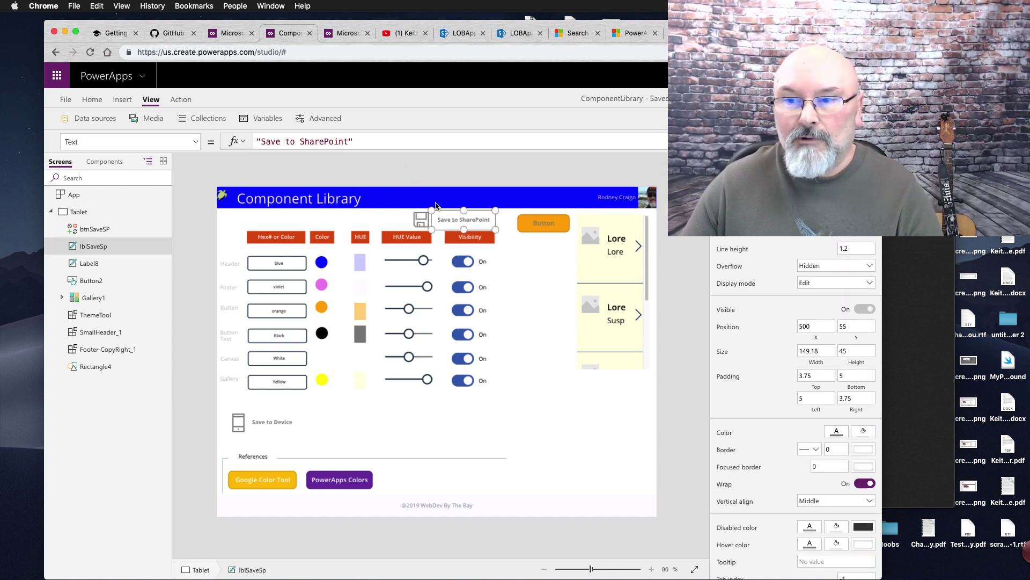
{"action": "left_click", "coordinate": [420, 225]}
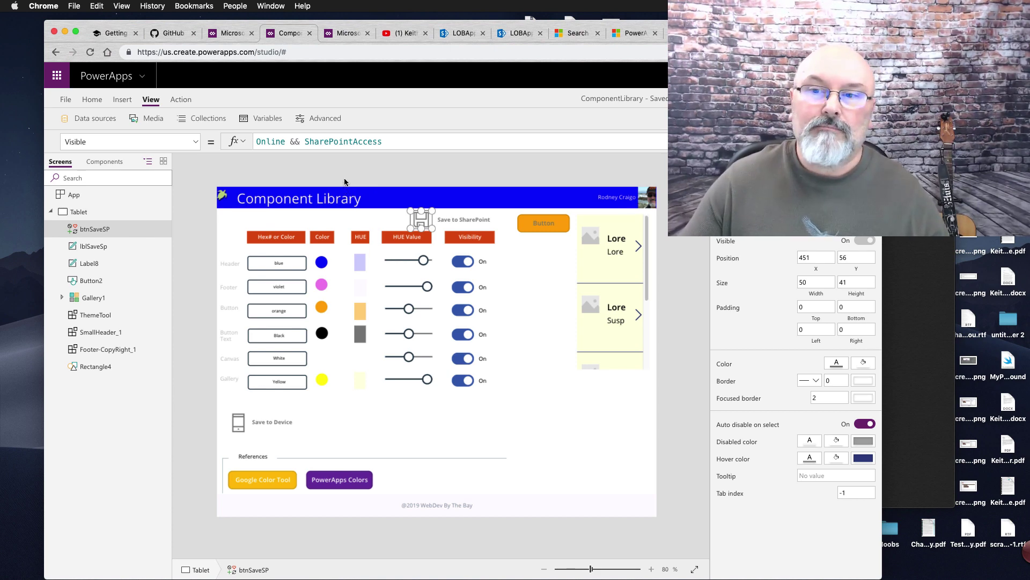
{"action": "left_click", "coordinate": [269, 141]}
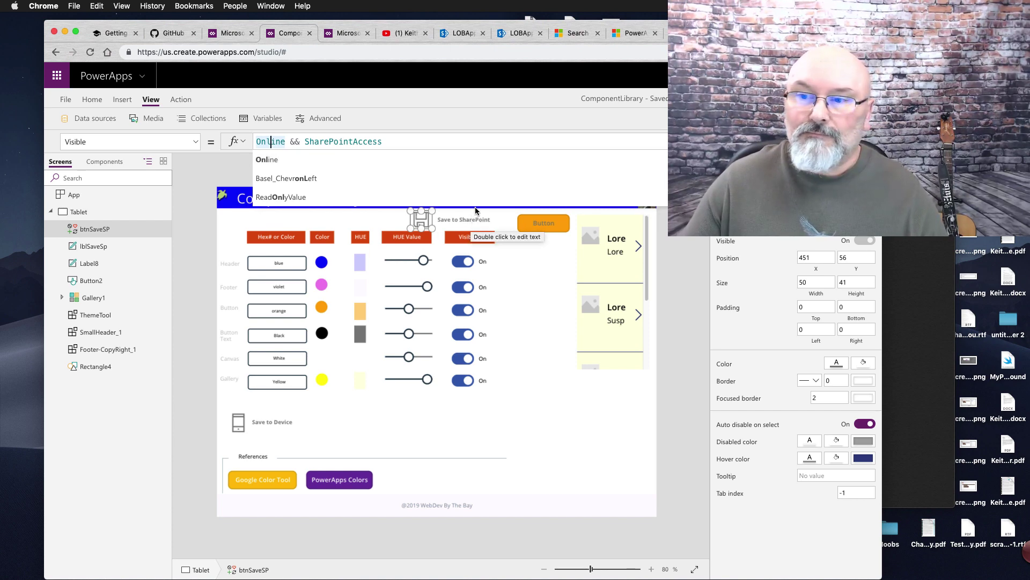
{"action": "left_click", "coordinate": [429, 189]}
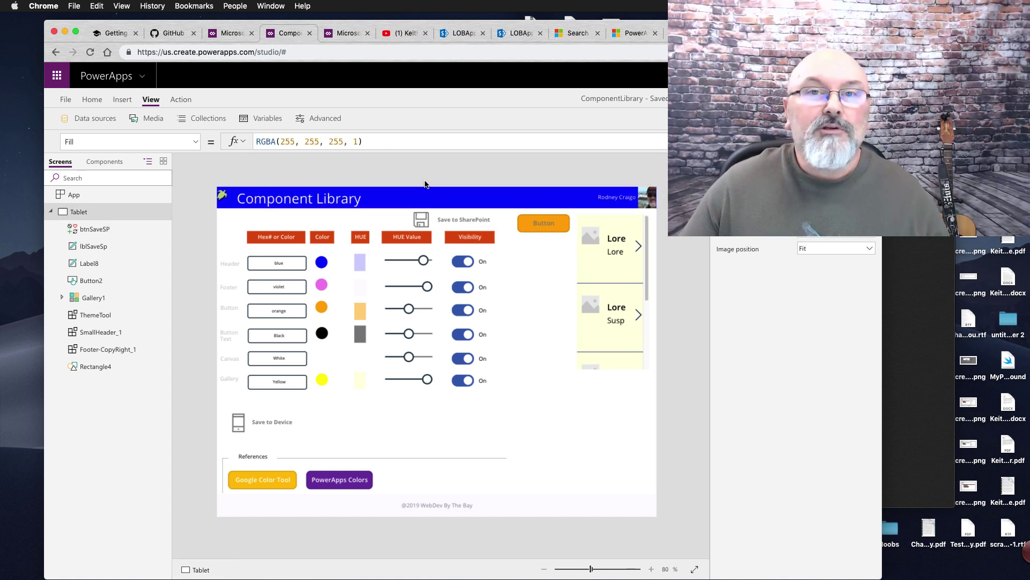